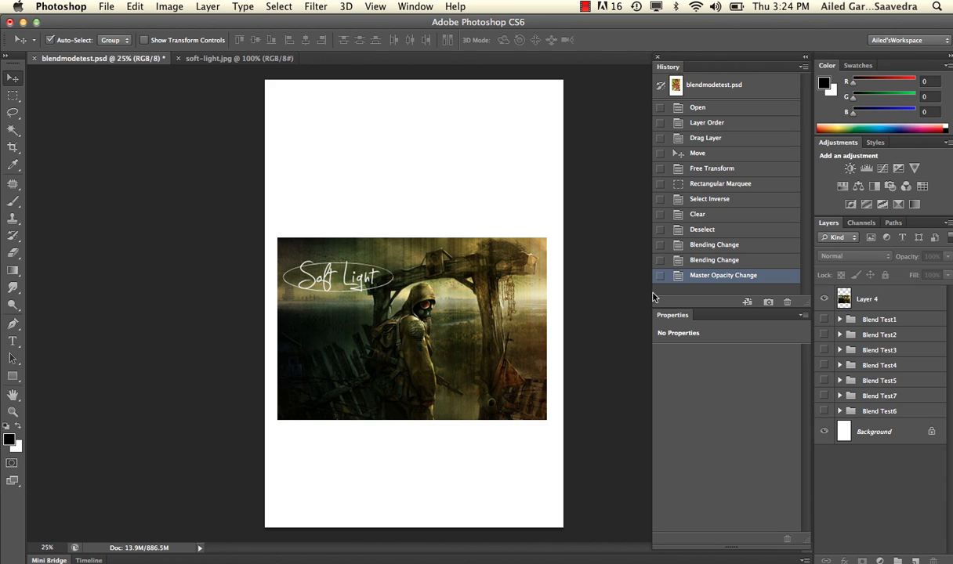
Review the list of blending modes available for Layer 4 without changing its mode.
click(892, 298)
click(881, 259)
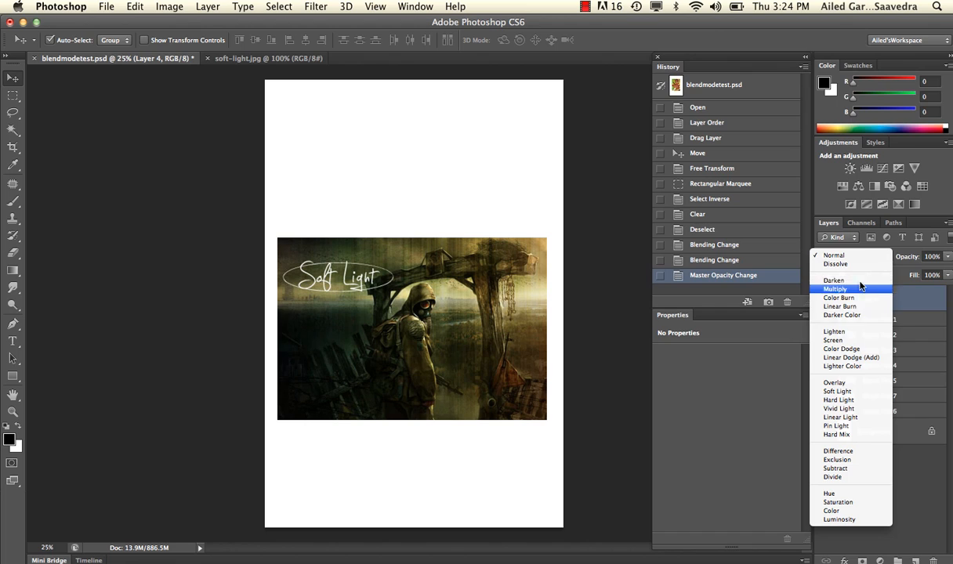
click(908, 298)
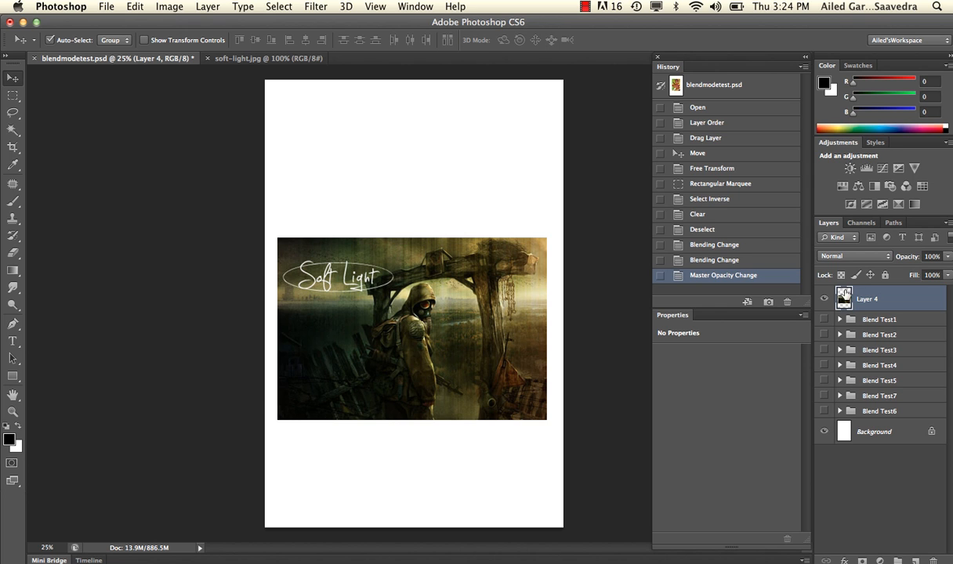
Hide Layer 4, and show the Blend Test1 group with its layers expanded.
click(824, 299)
click(824, 319)
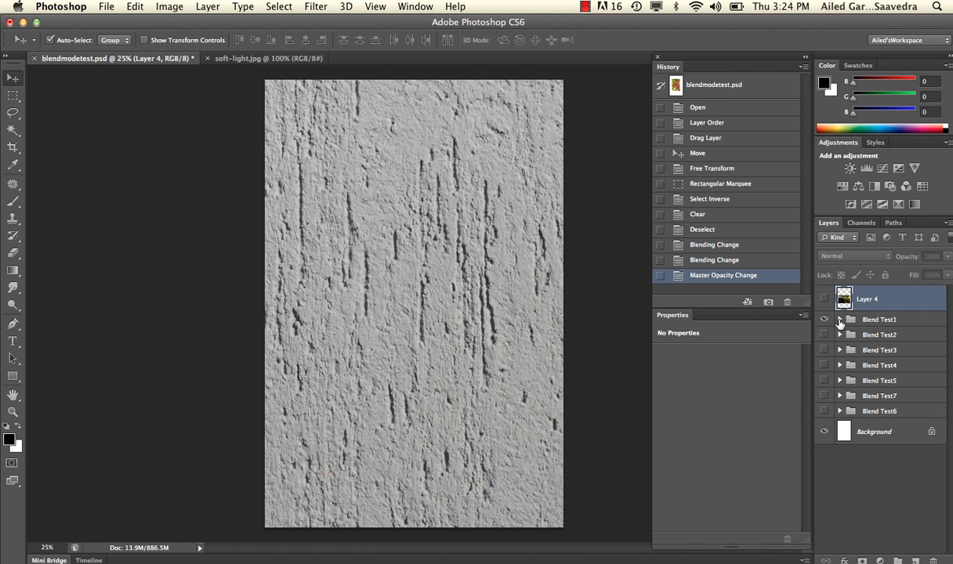
click(839, 320)
Toggle the visibility of the colorburn, multiply and normal layers in Blend Test1 to view each image on its own.
click(824, 339)
click(824, 365)
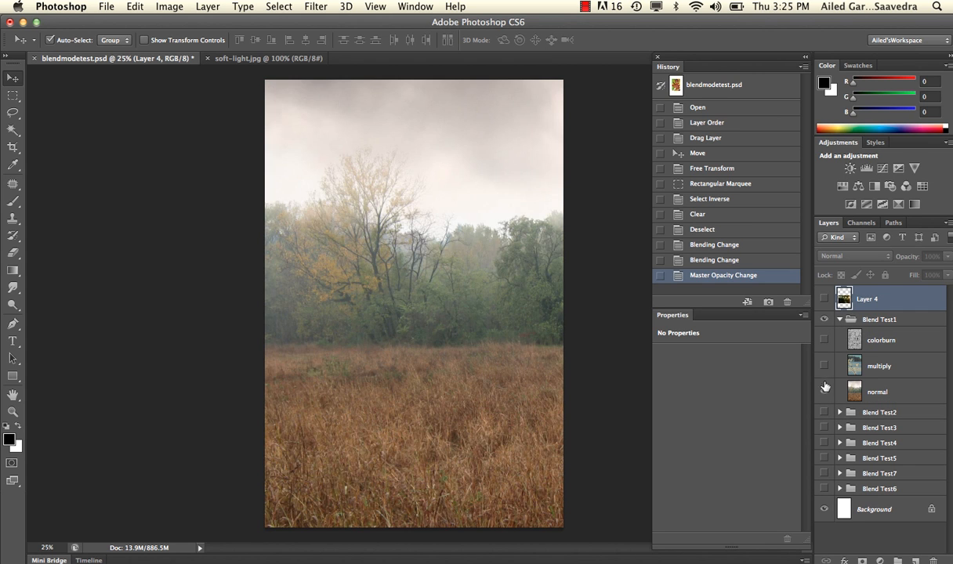
click(824, 391)
click(825, 392)
click(823, 365)
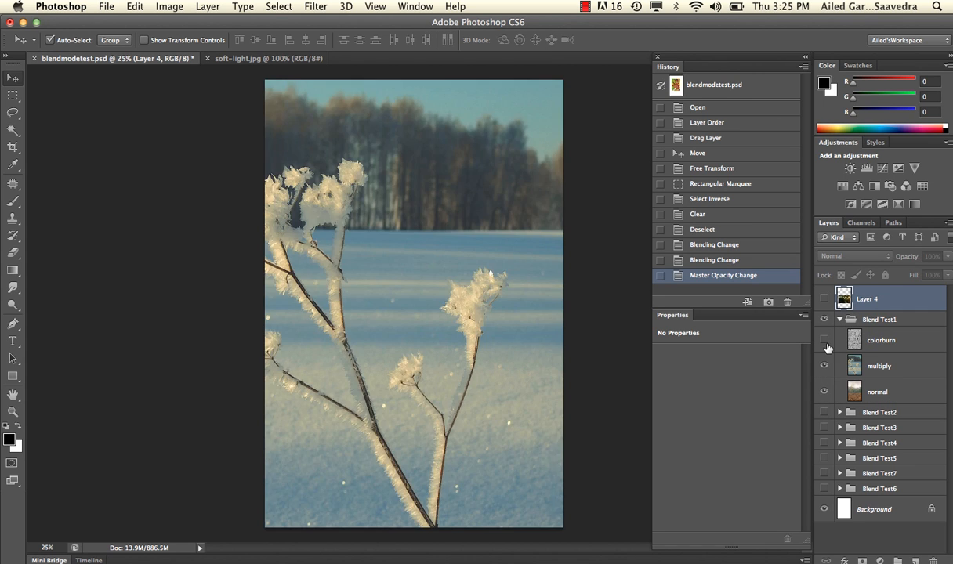
click(824, 339)
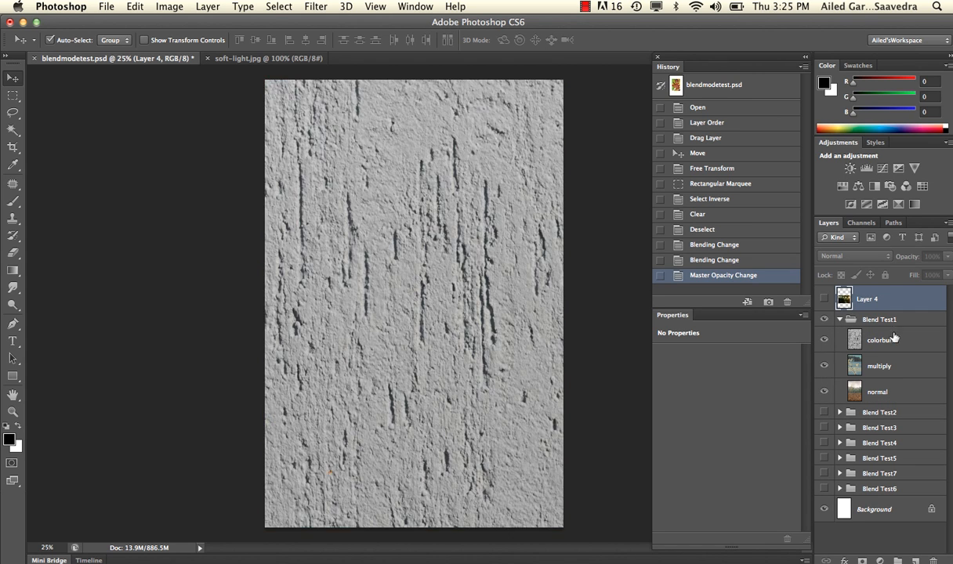
Keep the normal layer in Normal mode and set the multiply layer's blending mode to Multiply.
click(885, 398)
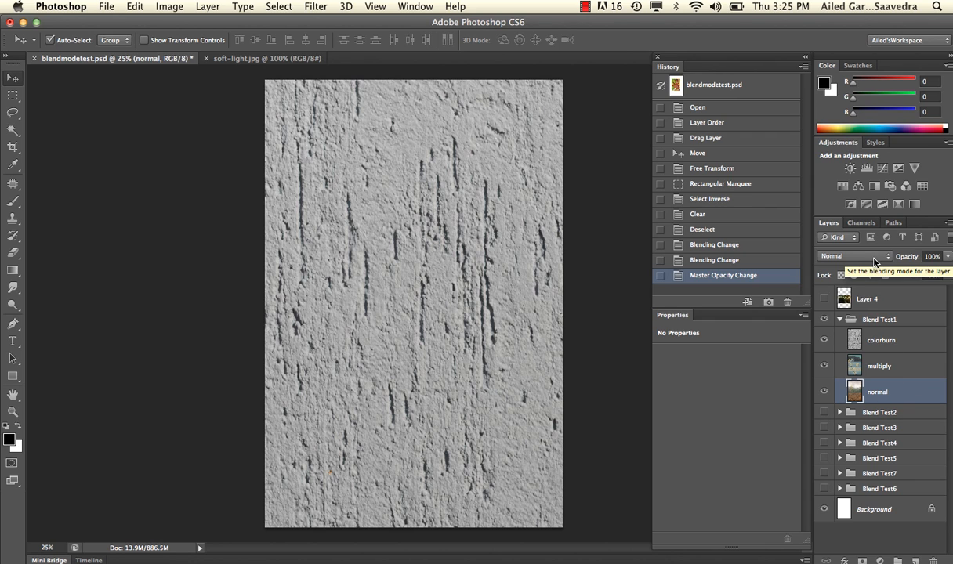
click(886, 367)
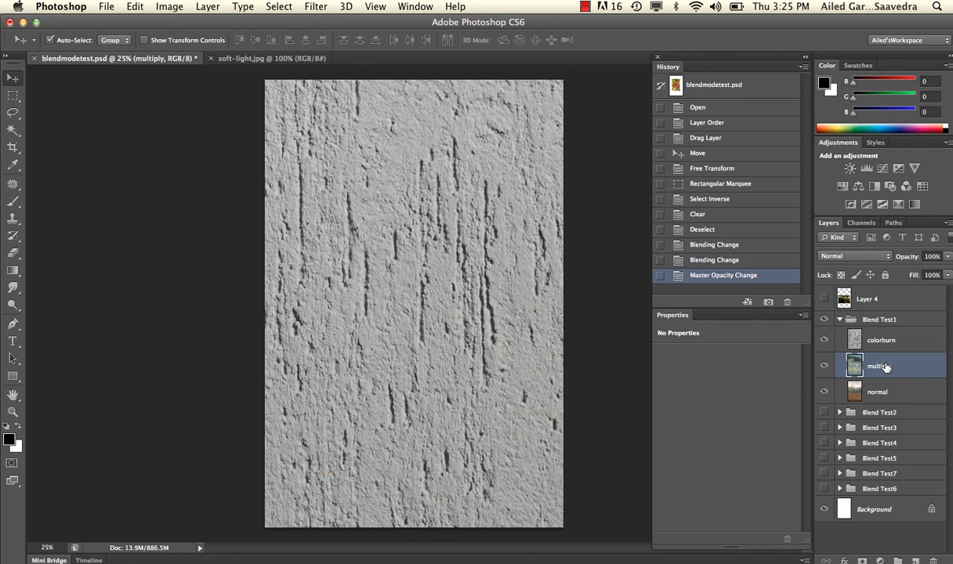
click(884, 252)
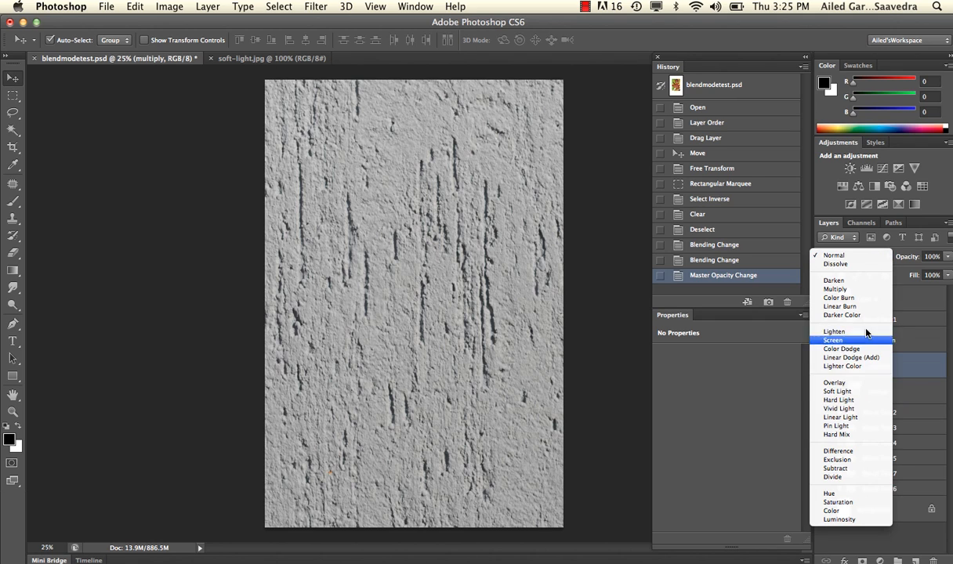
click(861, 292)
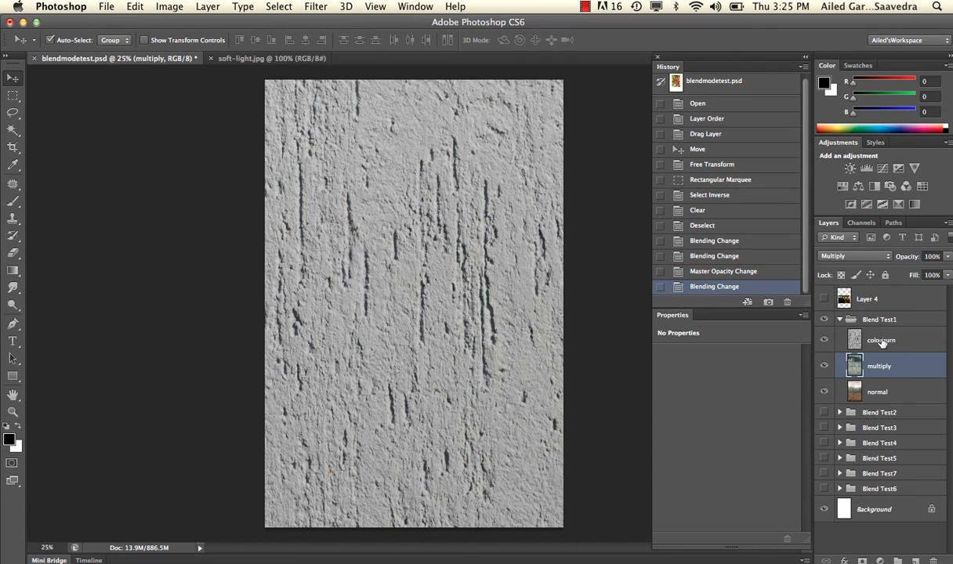
Set the blending mode of the colorburn layer to Color Burn.
click(873, 337)
click(875, 259)
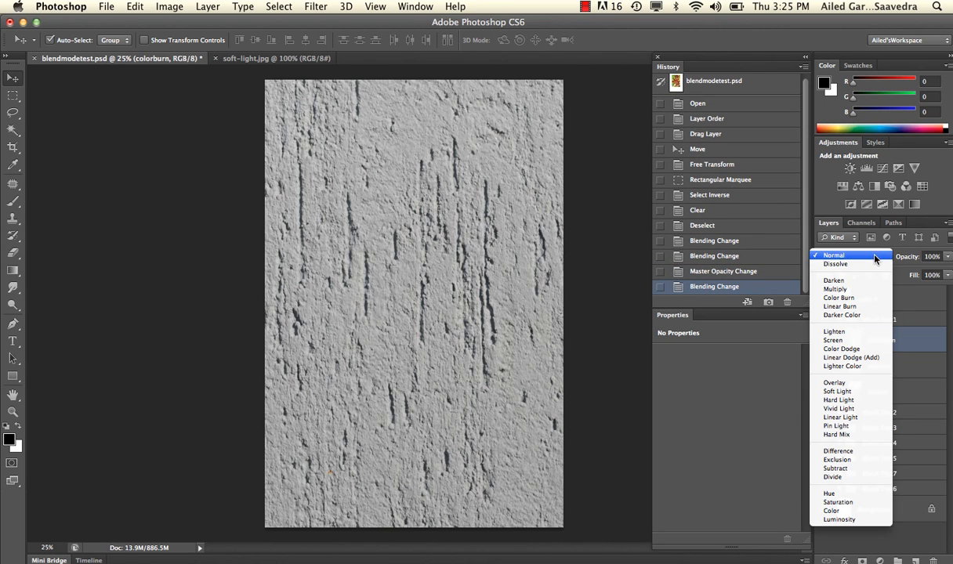
click(860, 299)
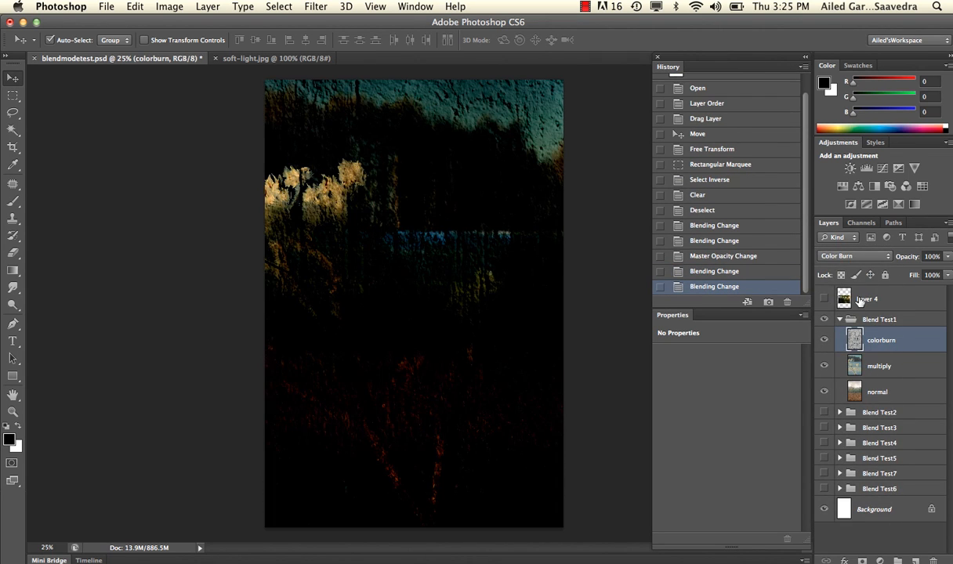
Hide the colorburn and multiply layers, and show them again one at a time to compare each blend over the normal layer.
click(823, 343)
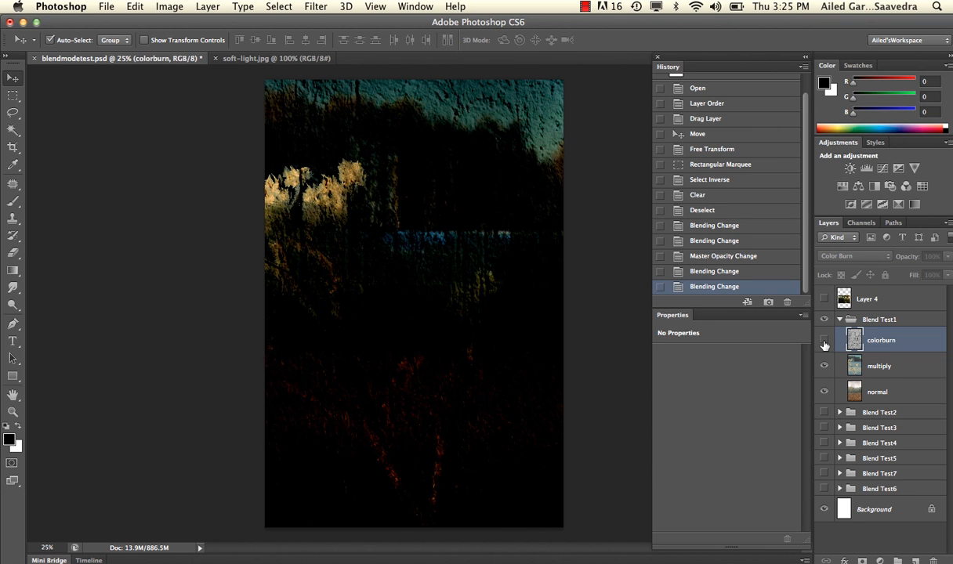
click(824, 366)
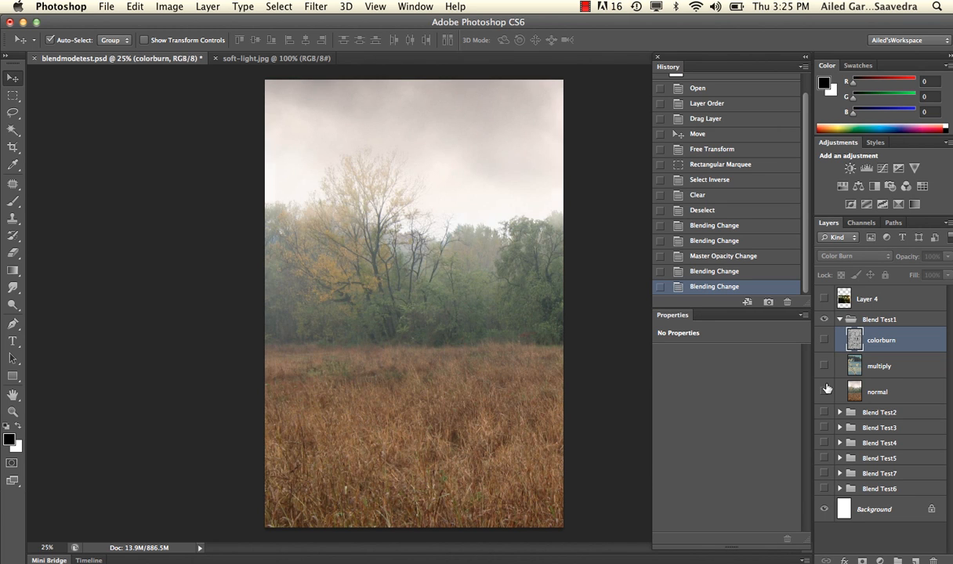
click(824, 389)
click(824, 389)
click(848, 384)
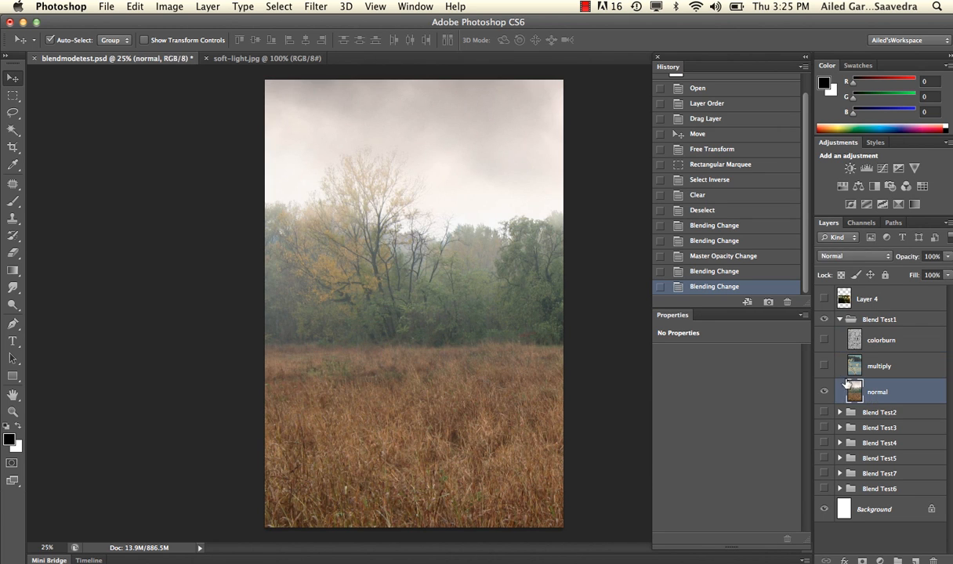
click(823, 365)
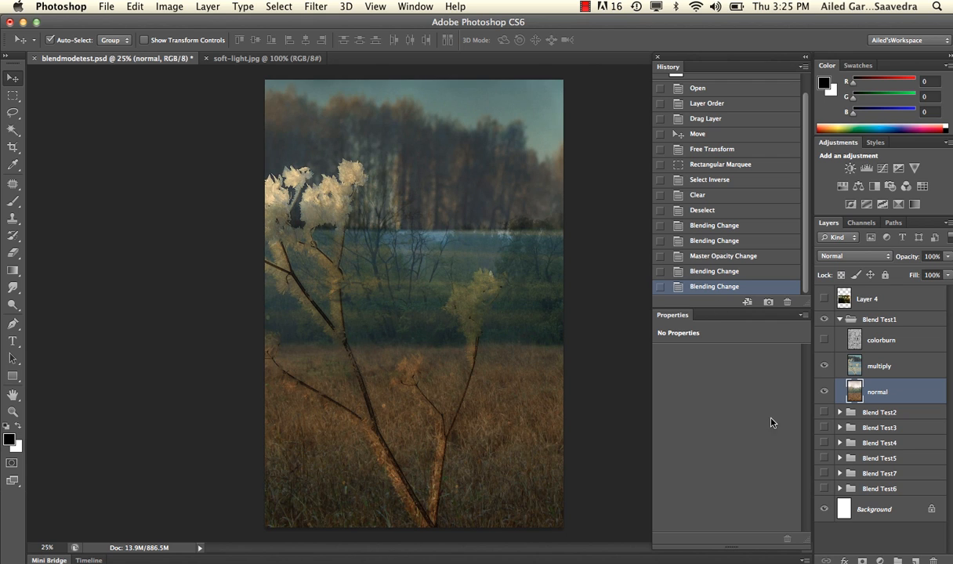
click(824, 340)
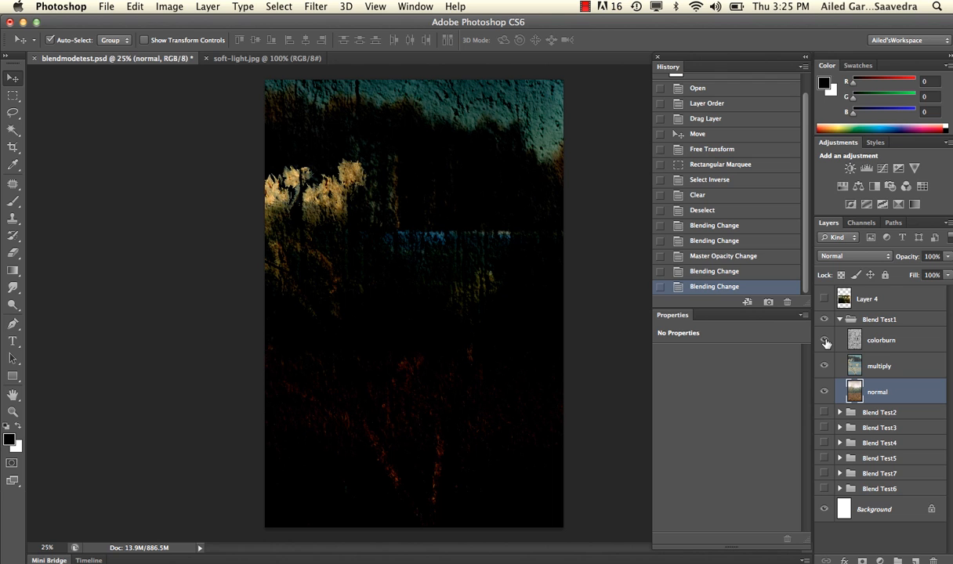
Reduce the colorburn layer's opacity to 37%.
click(839, 335)
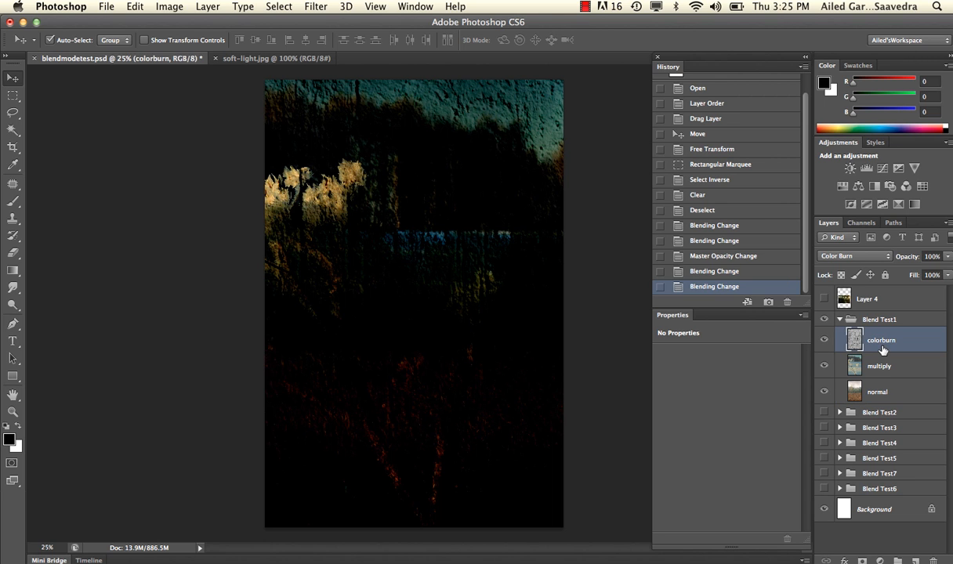
click(947, 257)
drag(934, 272, 907, 272)
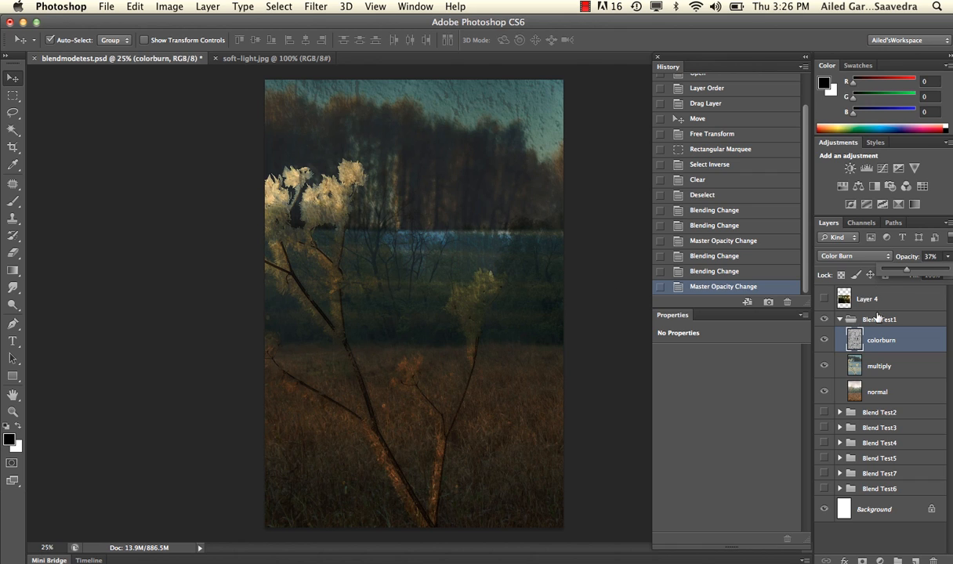
Collapse the Blend Test1 group and hide it.
click(841, 321)
click(840, 319)
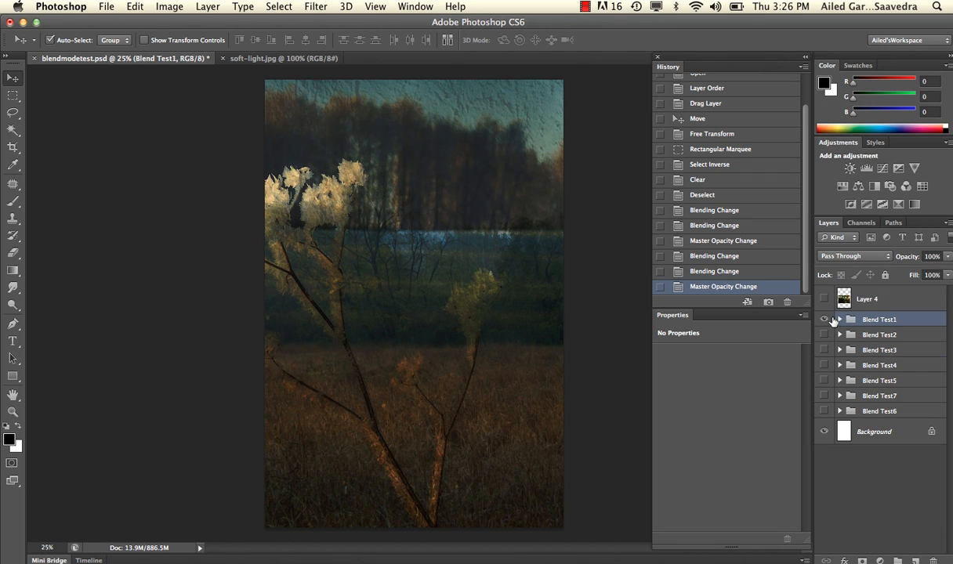
click(827, 320)
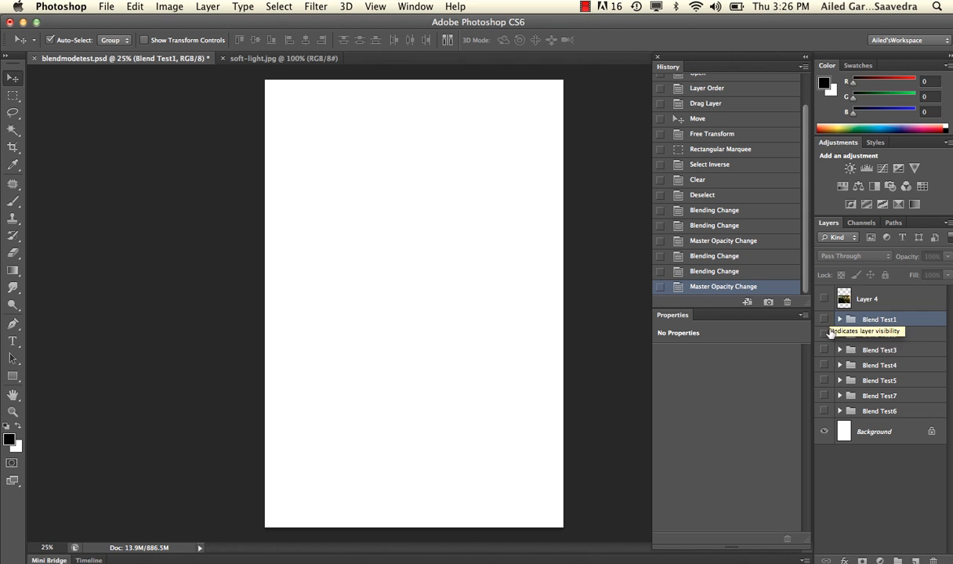
Expand the Blend Test2 group and make it visible.
click(843, 335)
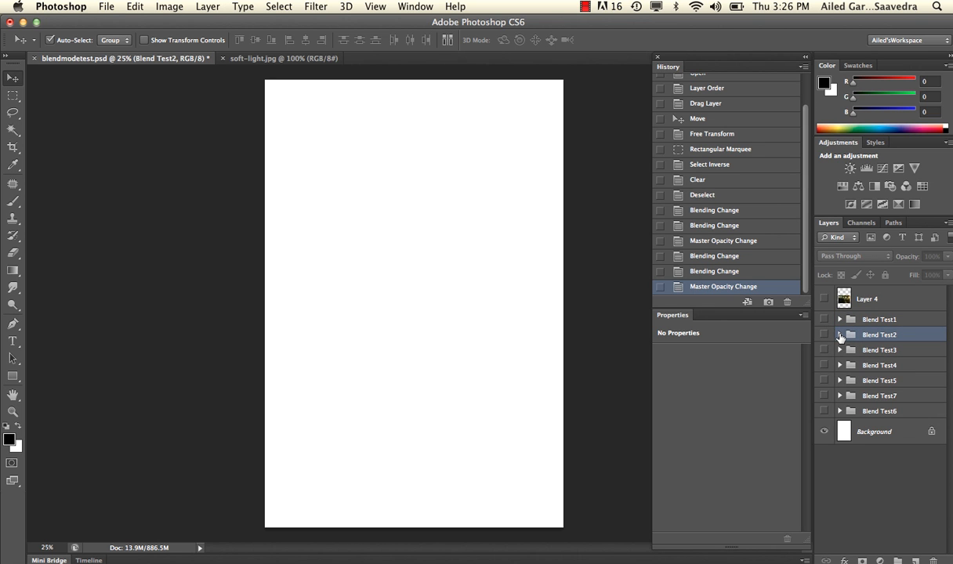
click(839, 335)
click(823, 334)
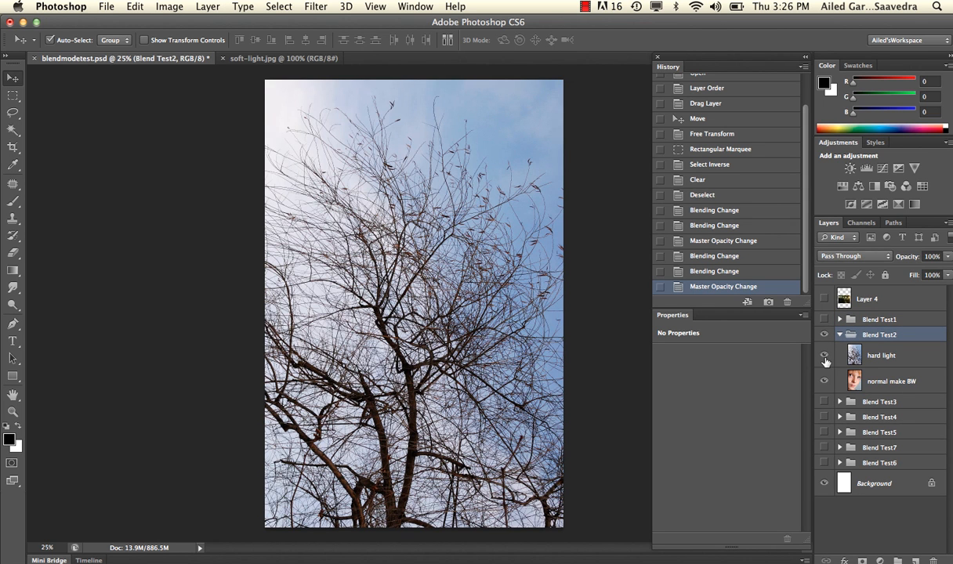
Hide the hard light layer to view the portrait on the normal make BW layer beneath it.
click(824, 357)
click(824, 381)
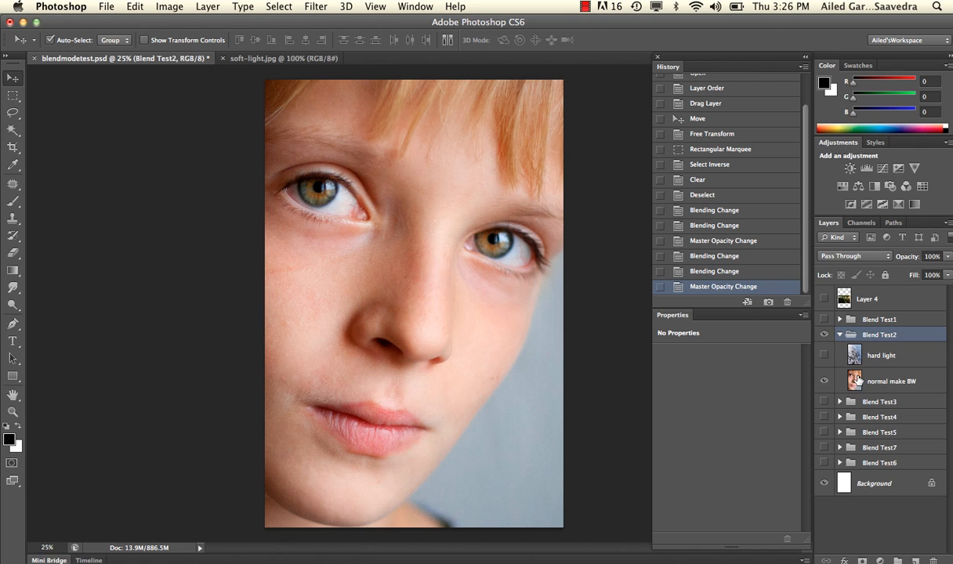
click(862, 381)
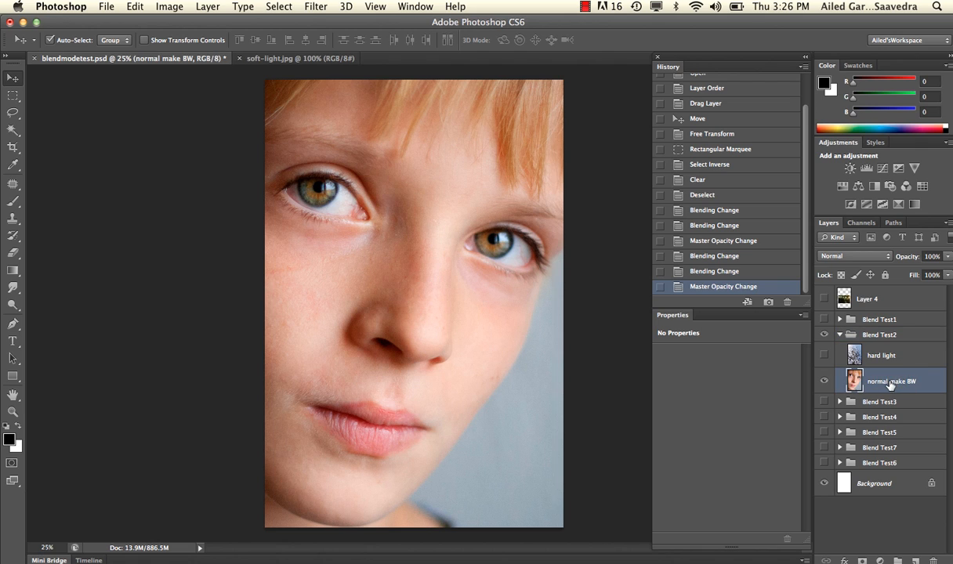
Show the hard light layer and set its blending mode to Hard Light.
click(837, 355)
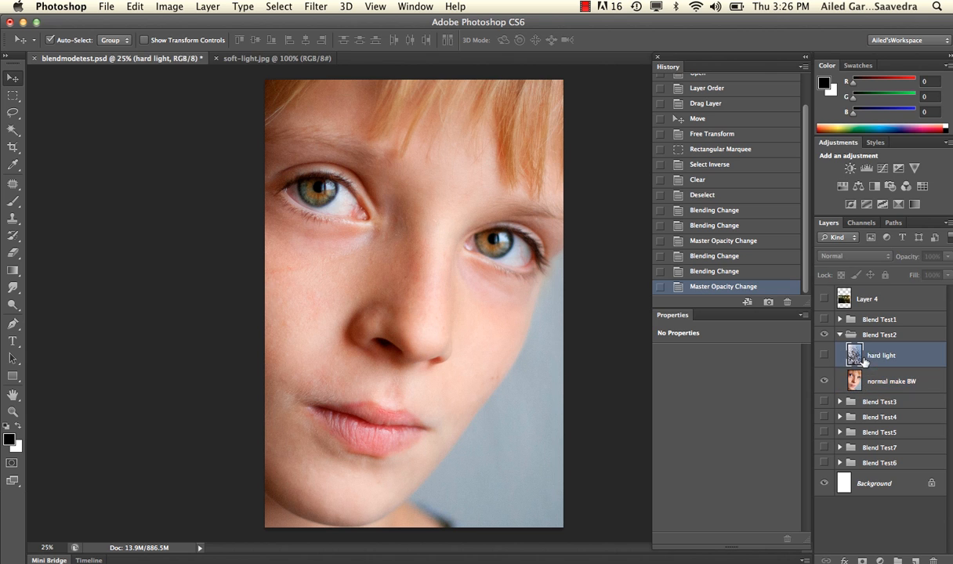
click(823, 356)
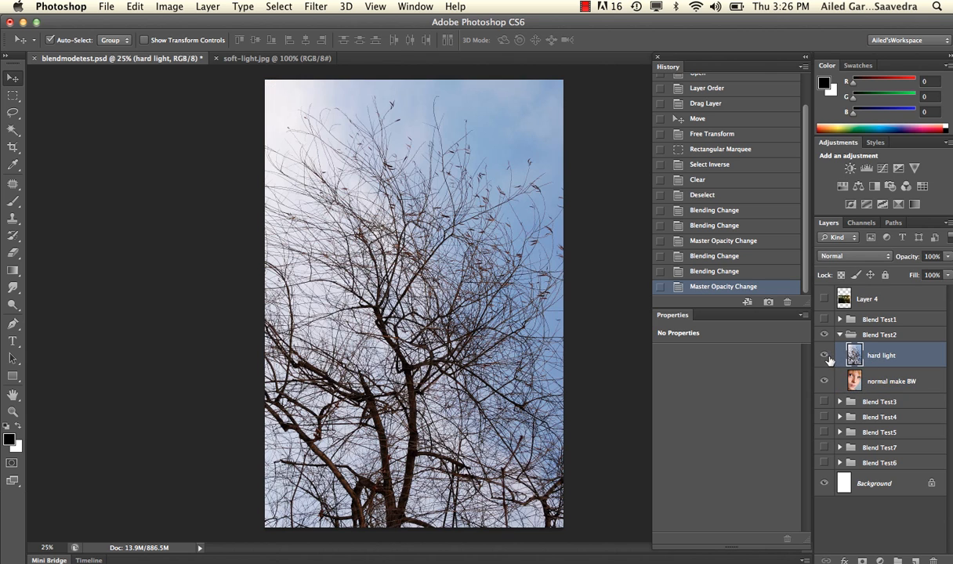
click(879, 257)
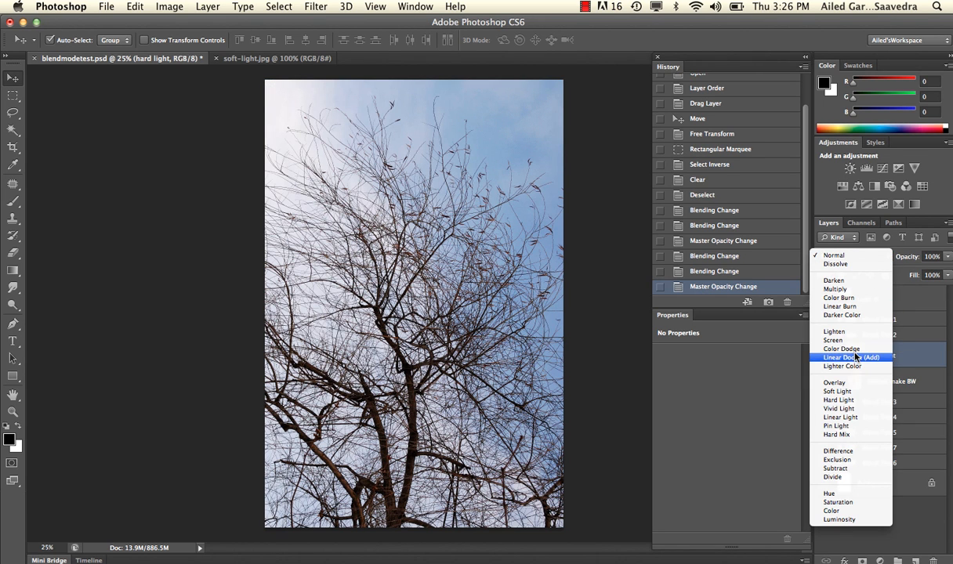
click(854, 399)
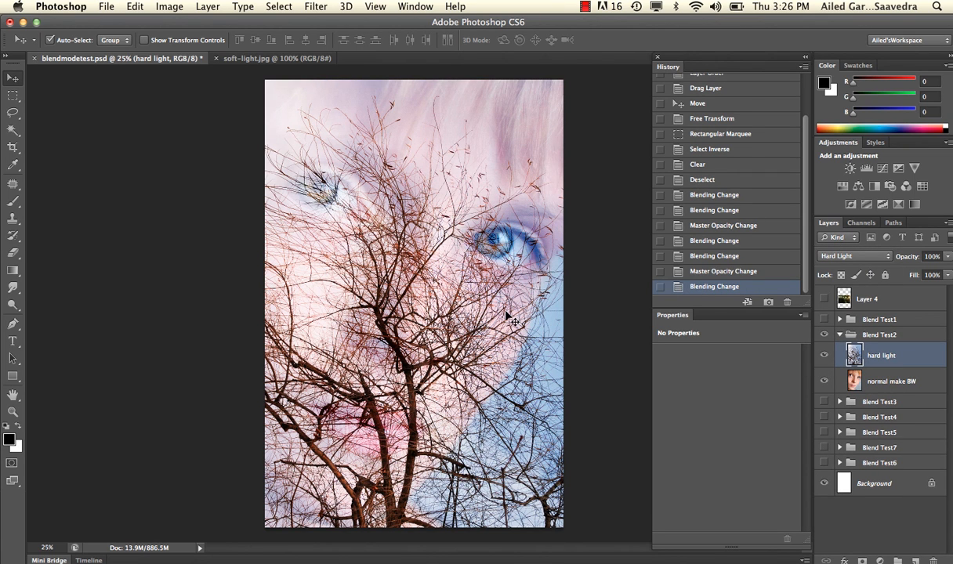
Add a Black & White adjustment above the normal make BW layer with Reds 28, Yellows -21, Greens 56 and Cyans -68.
click(886, 384)
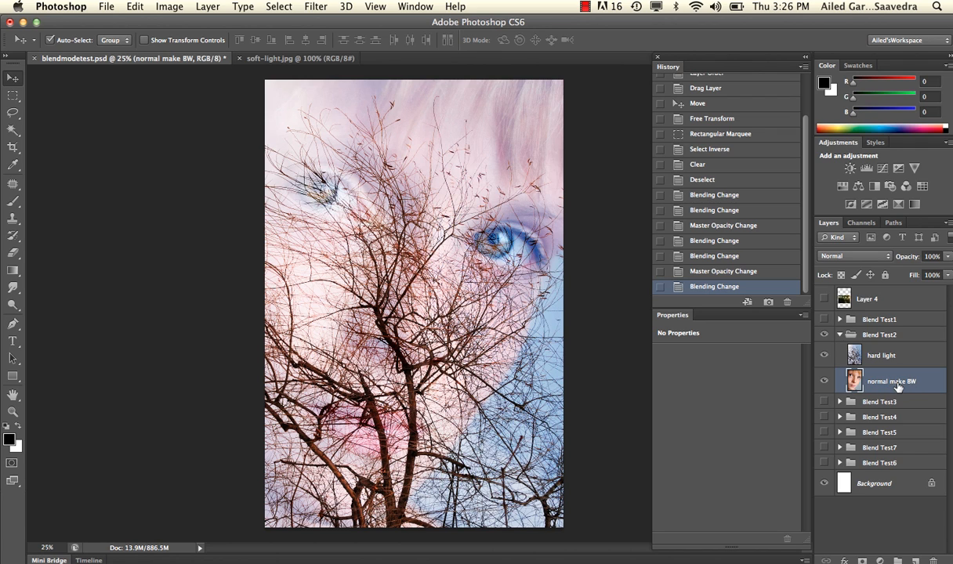
click(879, 561)
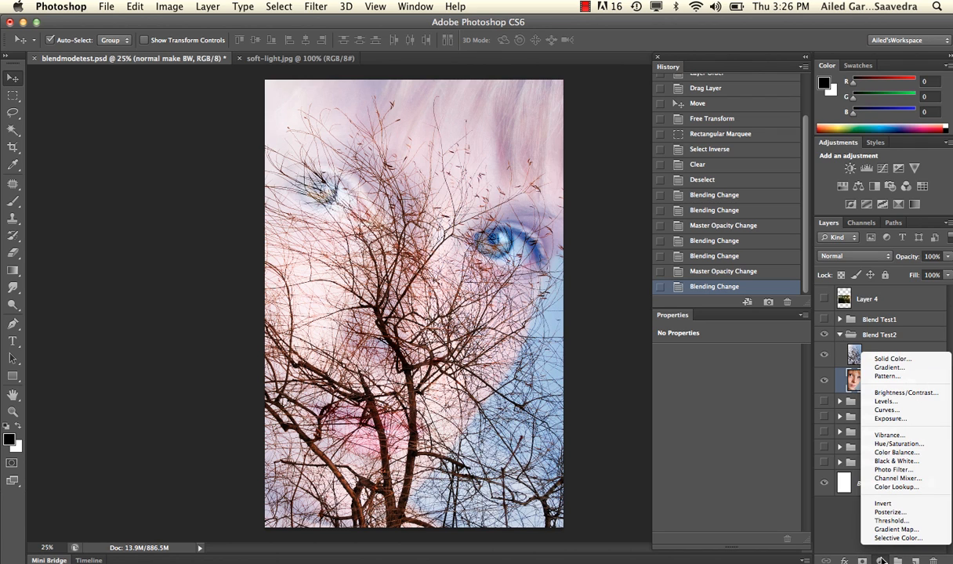
click(890, 462)
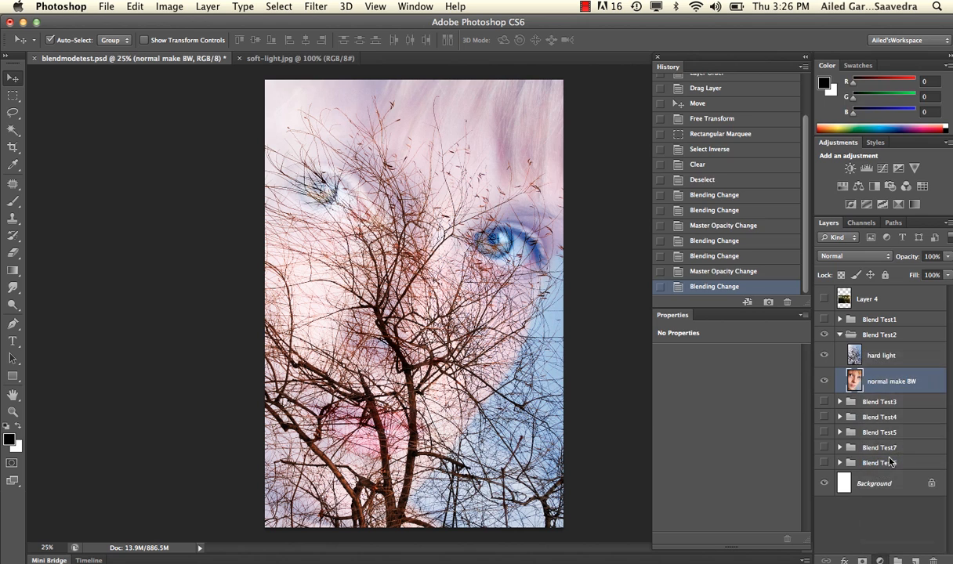
drag(732, 405, 696, 481)
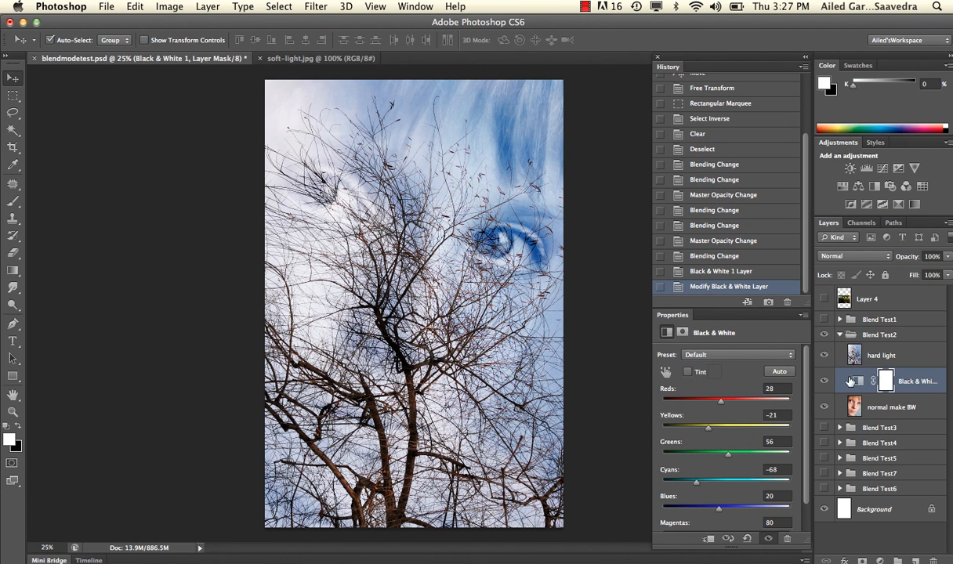
Collapse and hide the Blend Test2 group, and select the Blend Test3 group.
click(839, 335)
click(825, 336)
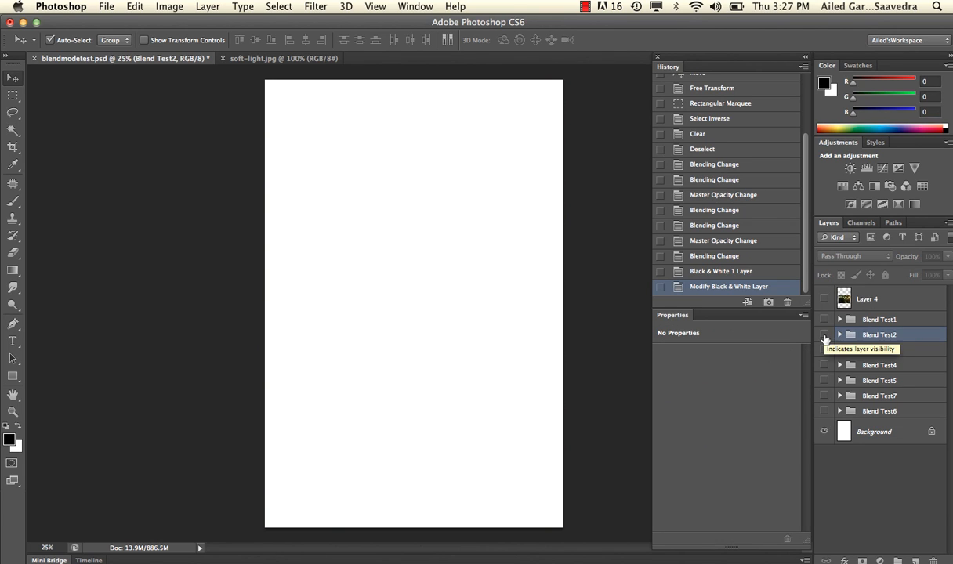
click(873, 352)
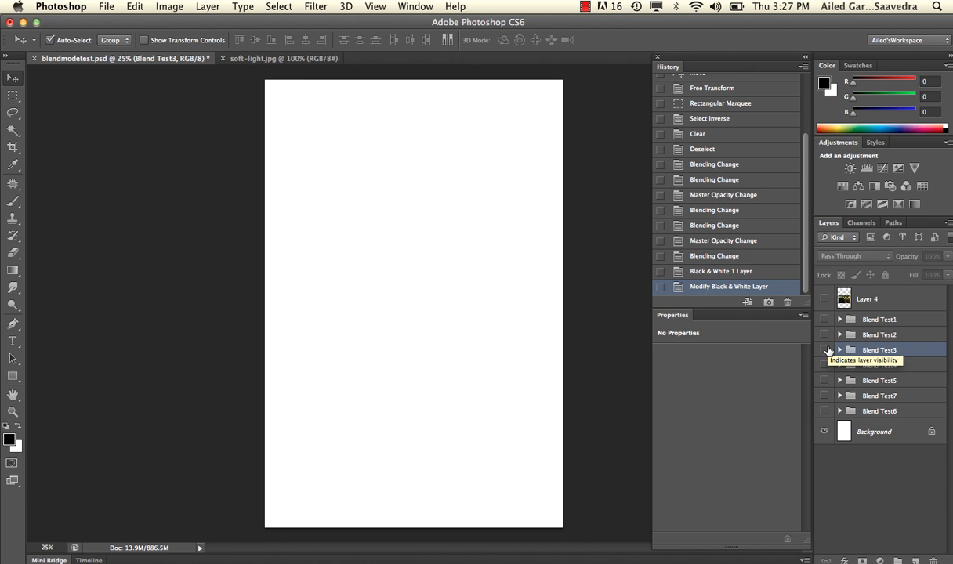
Show and expand the Blend Test3 group, and set its Linear burn layer's blending mode to Linear Burn.
click(825, 350)
click(840, 350)
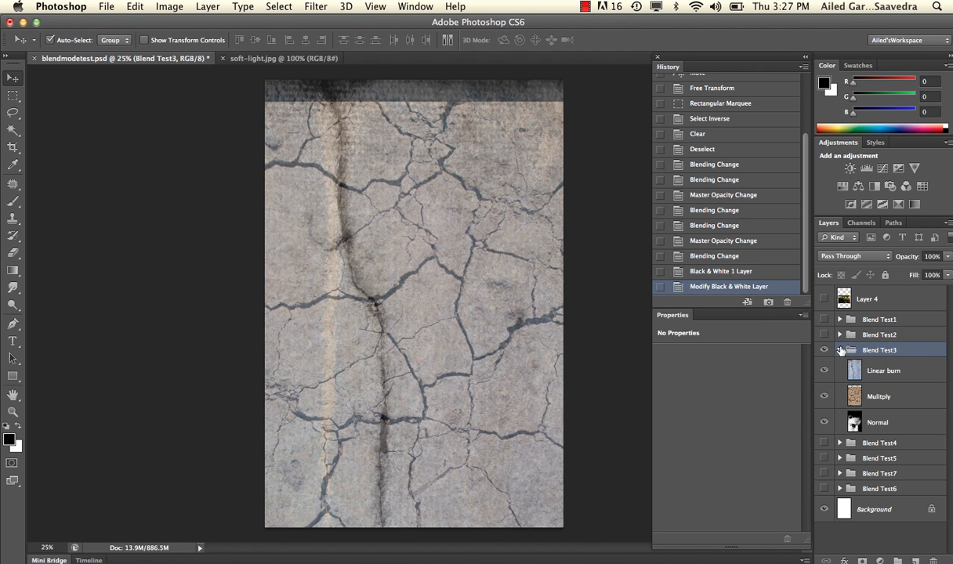
click(882, 371)
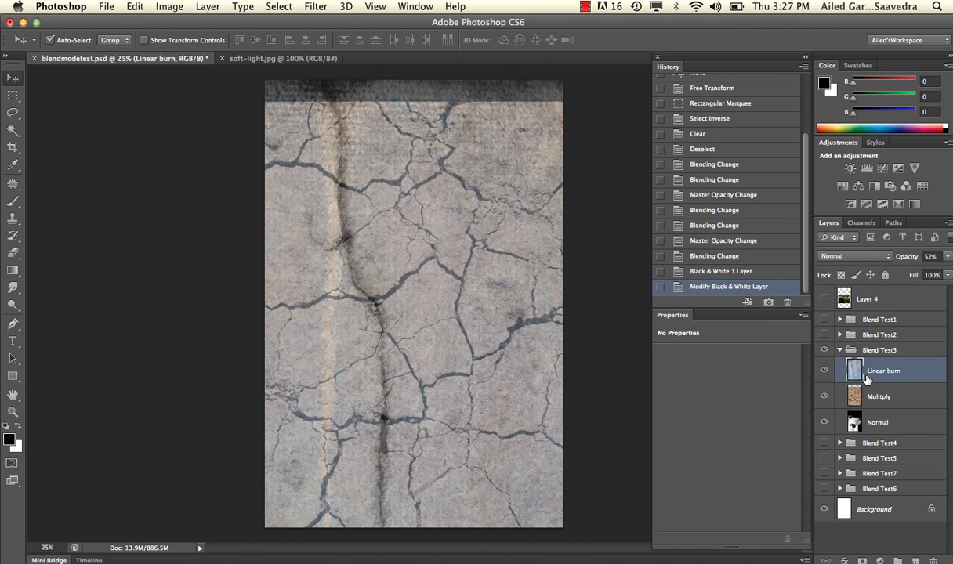
click(886, 261)
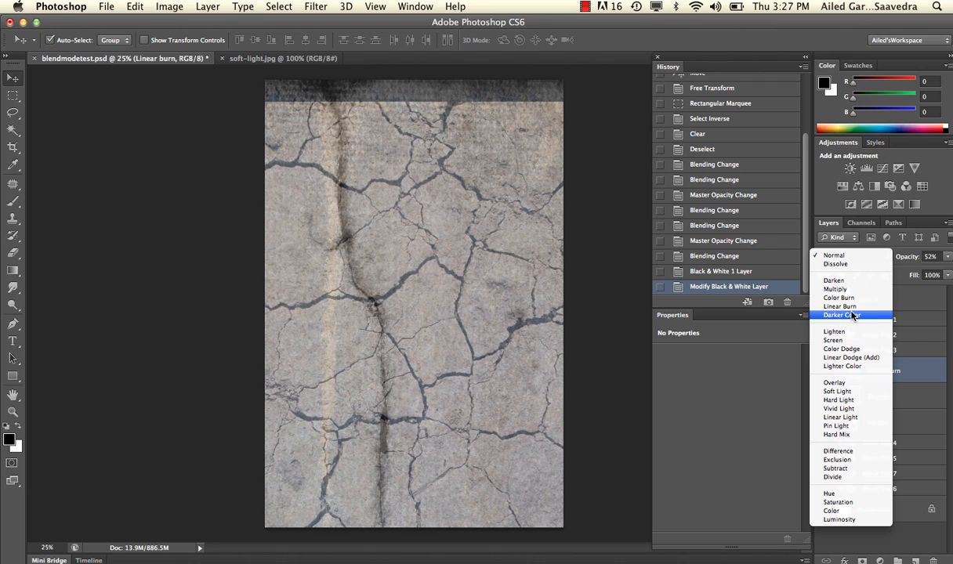
click(938, 263)
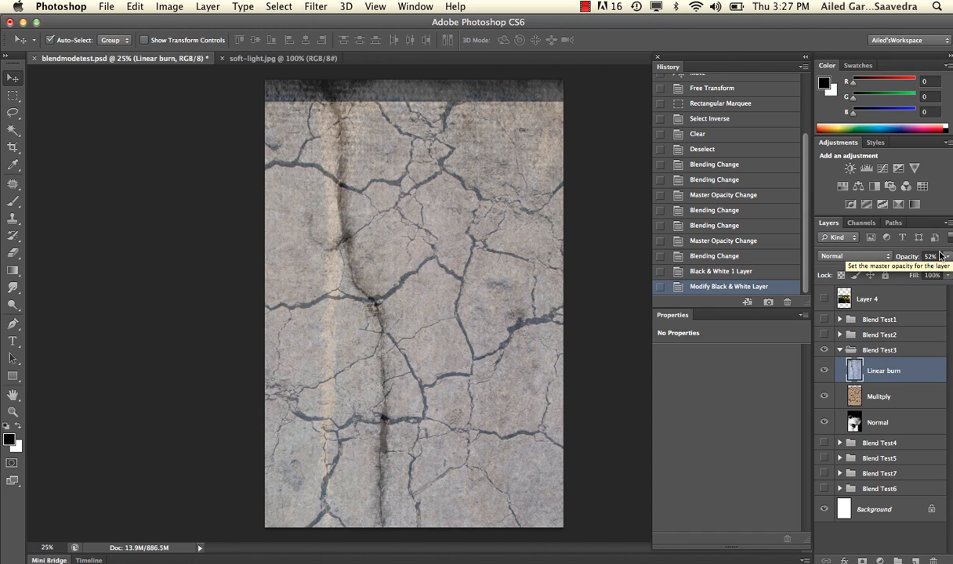
click(828, 255)
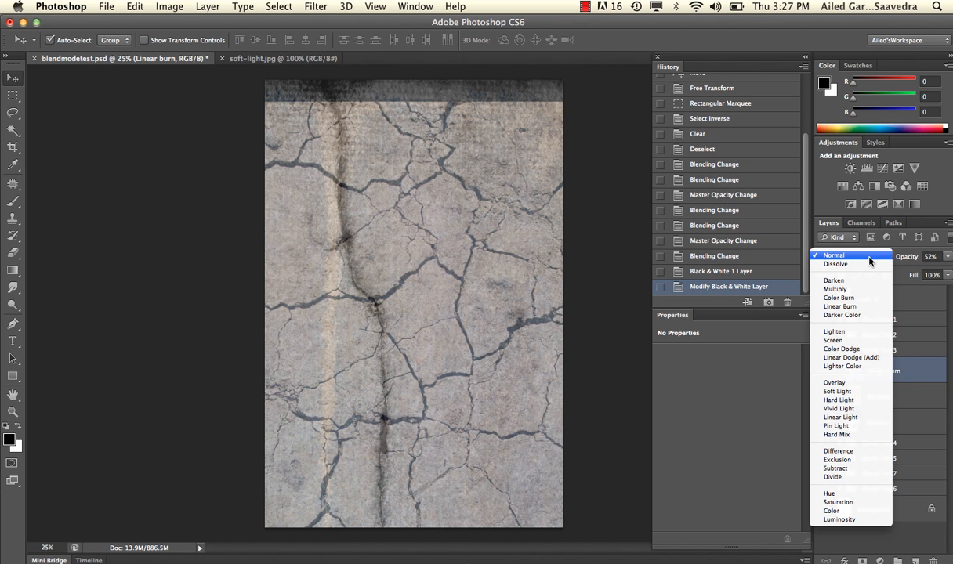
click(852, 306)
click(825, 372)
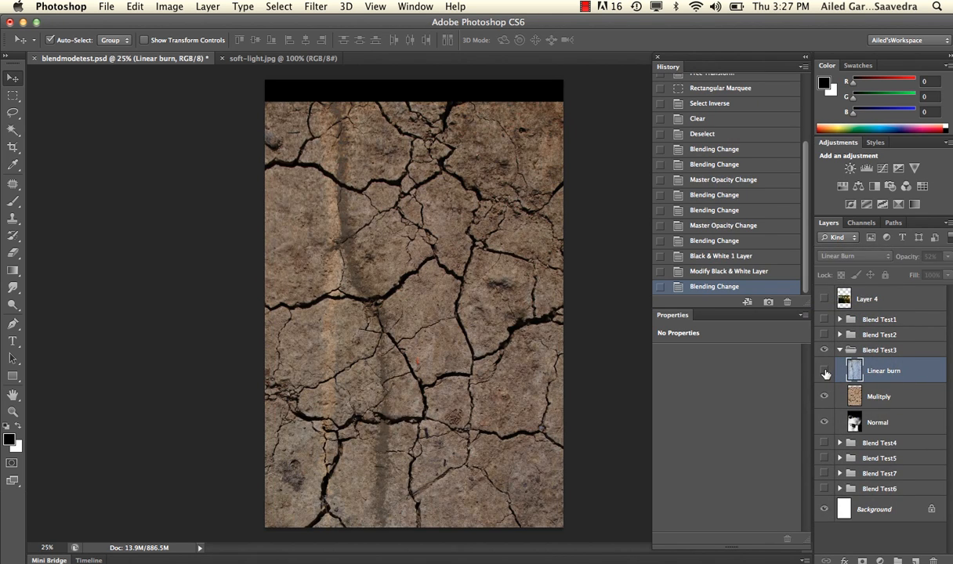
click(824, 373)
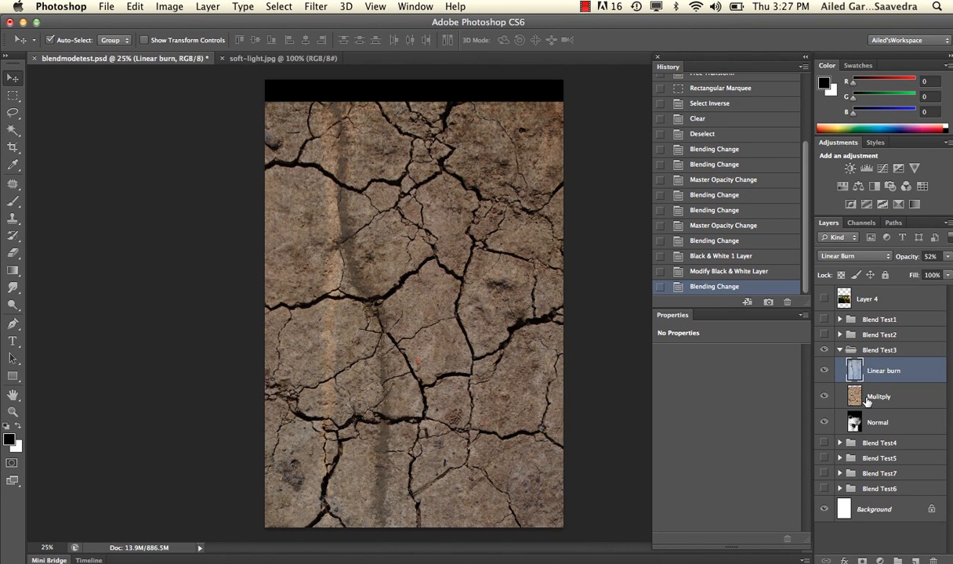
Set the Mulitply layer's blending mode to Multiply and compare the blend with the Linear burn layer hidden and shown.
click(867, 400)
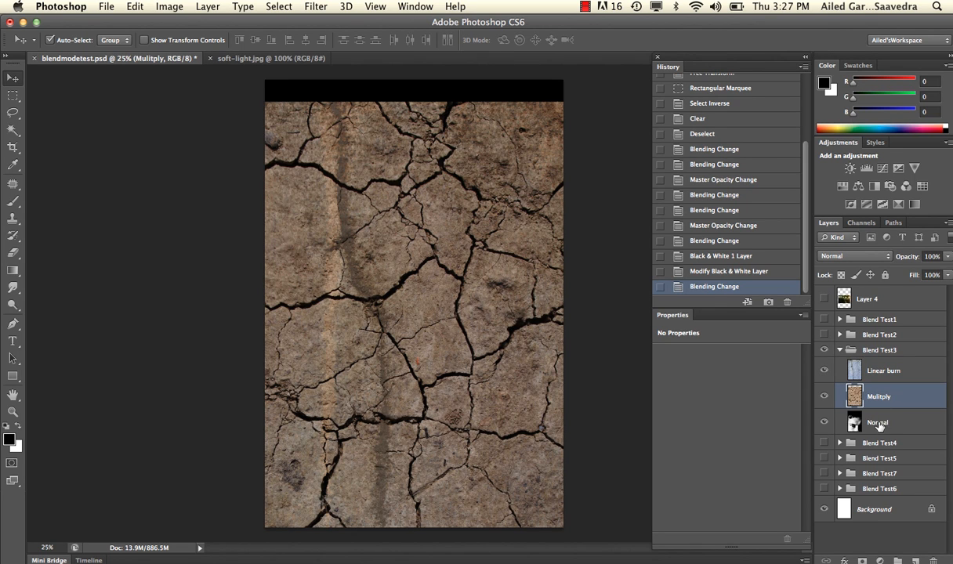
click(825, 397)
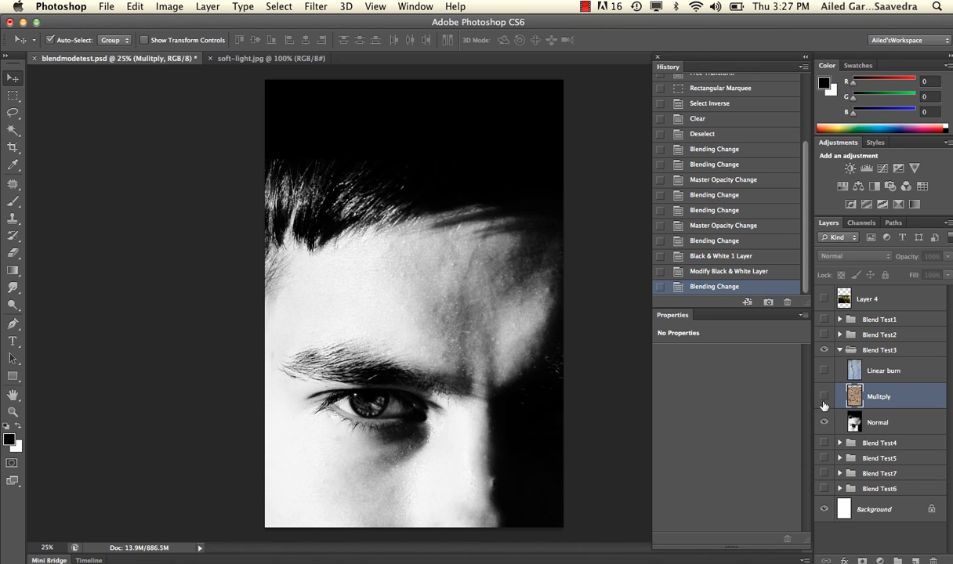
click(825, 372)
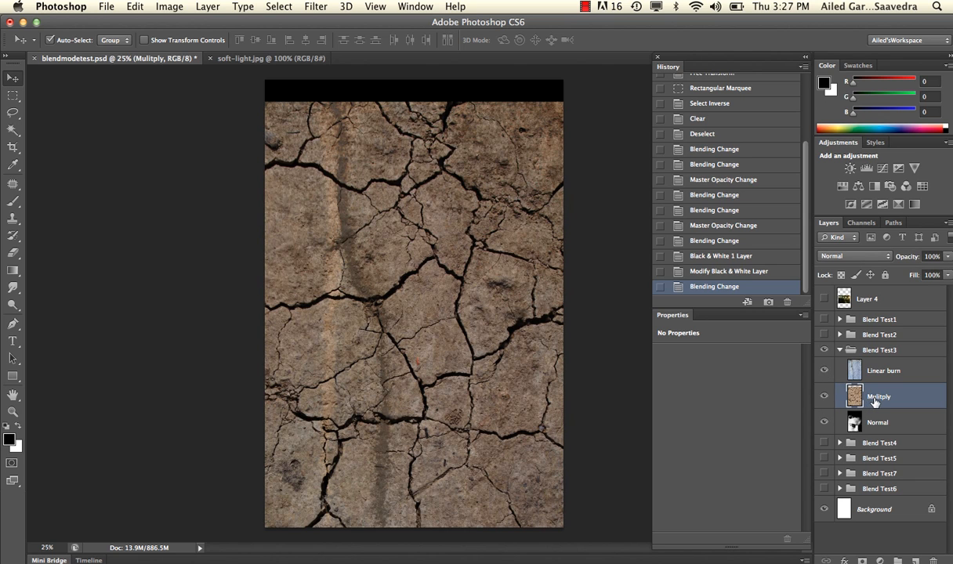
click(870, 258)
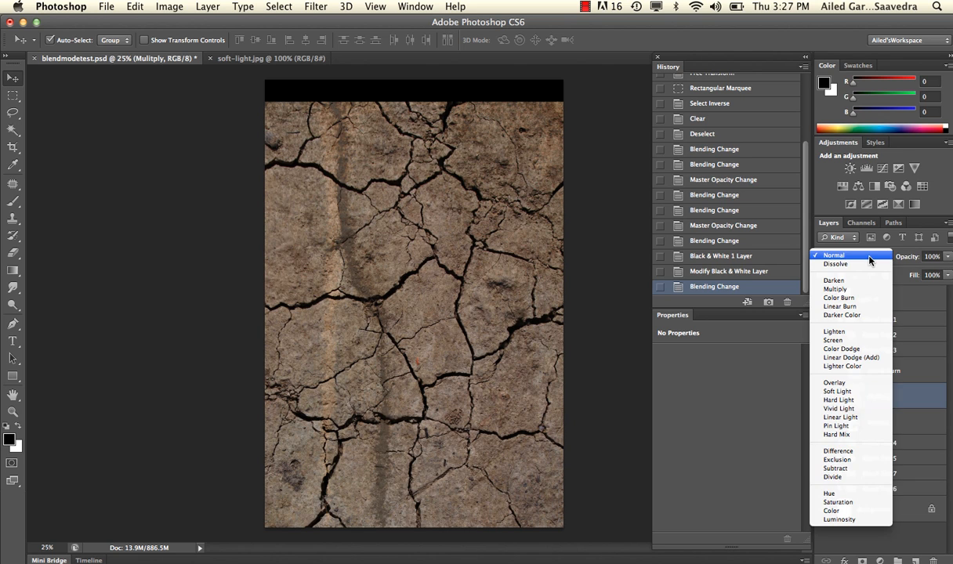
click(850, 295)
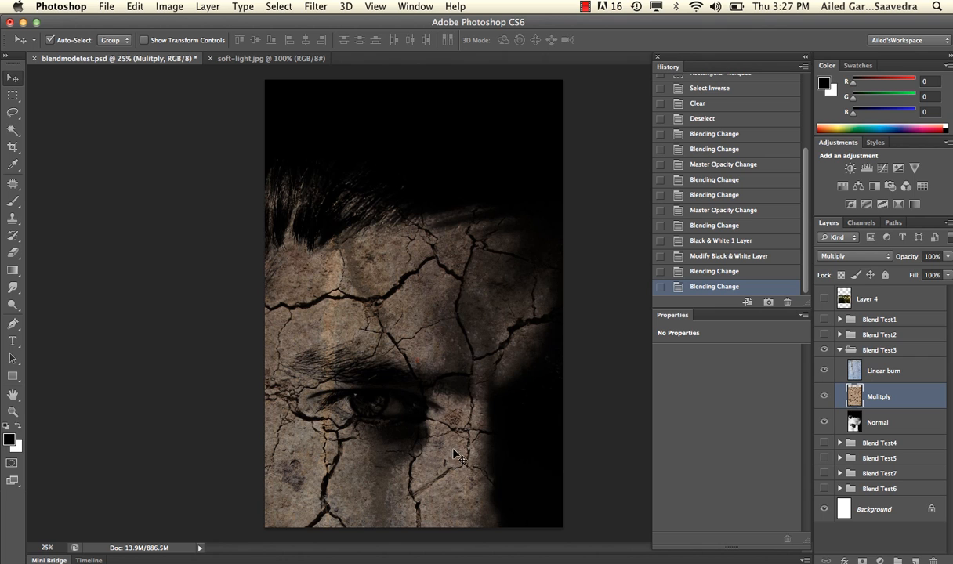
click(823, 371)
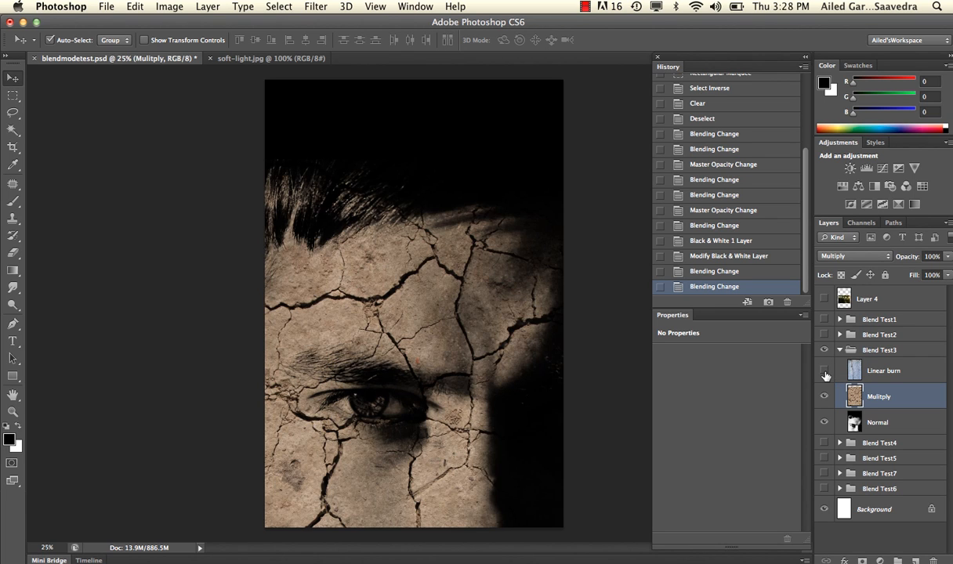
click(824, 371)
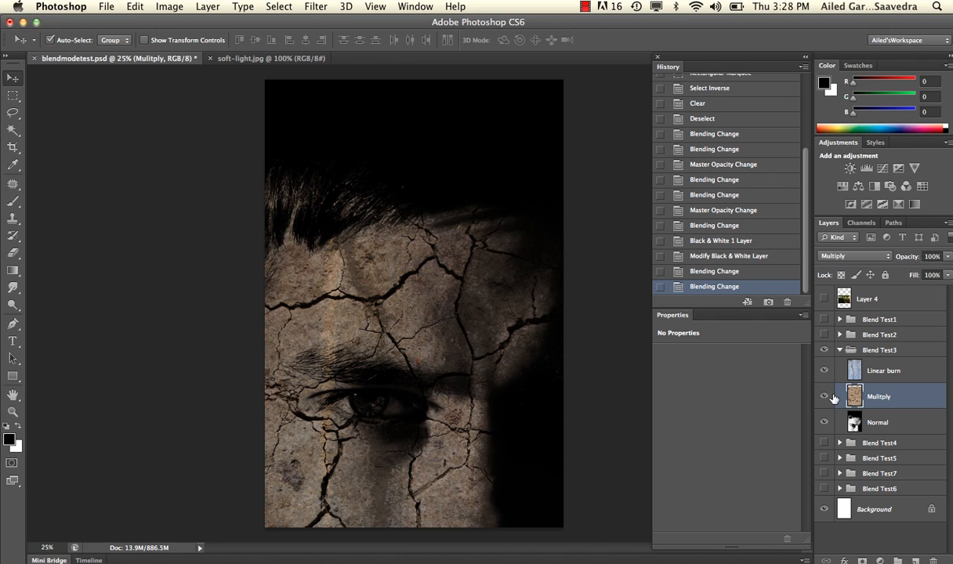
Collapse and hide the Blend Test3 group, and expand the Blend Test4 group with its normal sky layer visible.
click(839, 350)
click(824, 350)
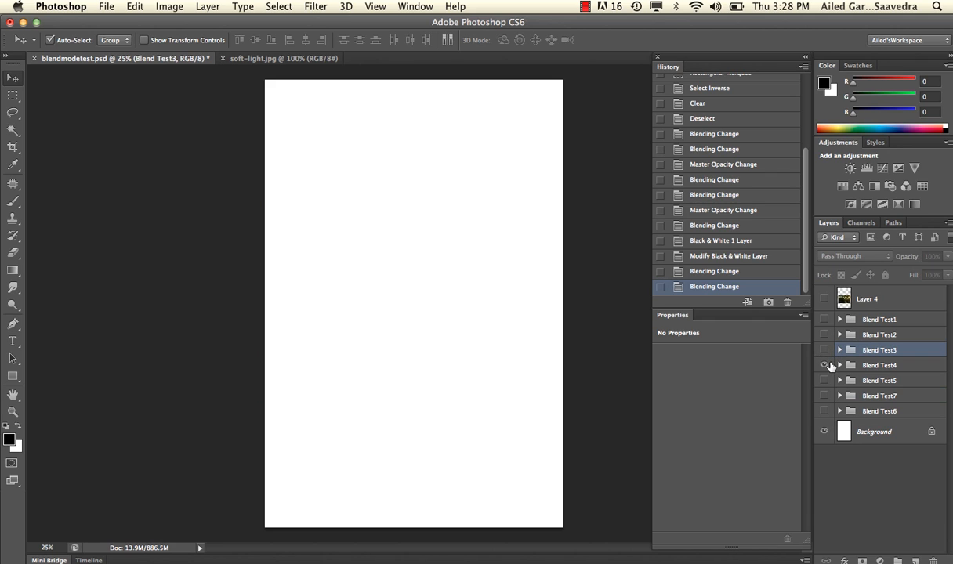
click(836, 367)
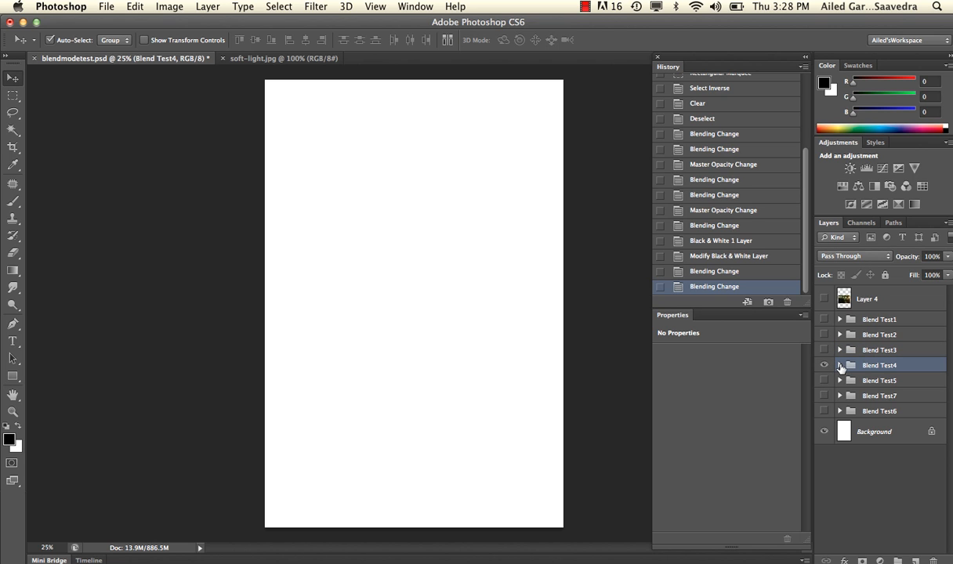
click(840, 366)
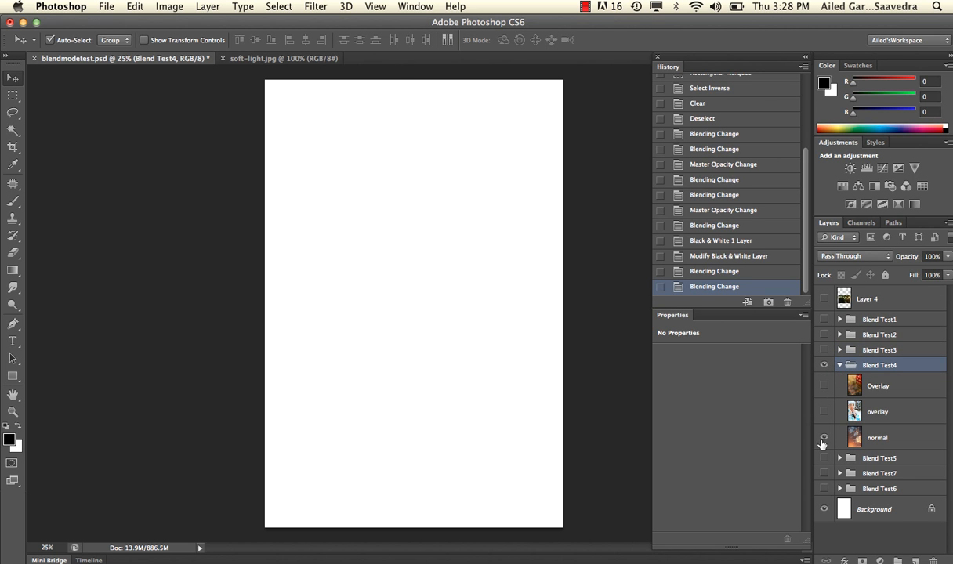
click(822, 444)
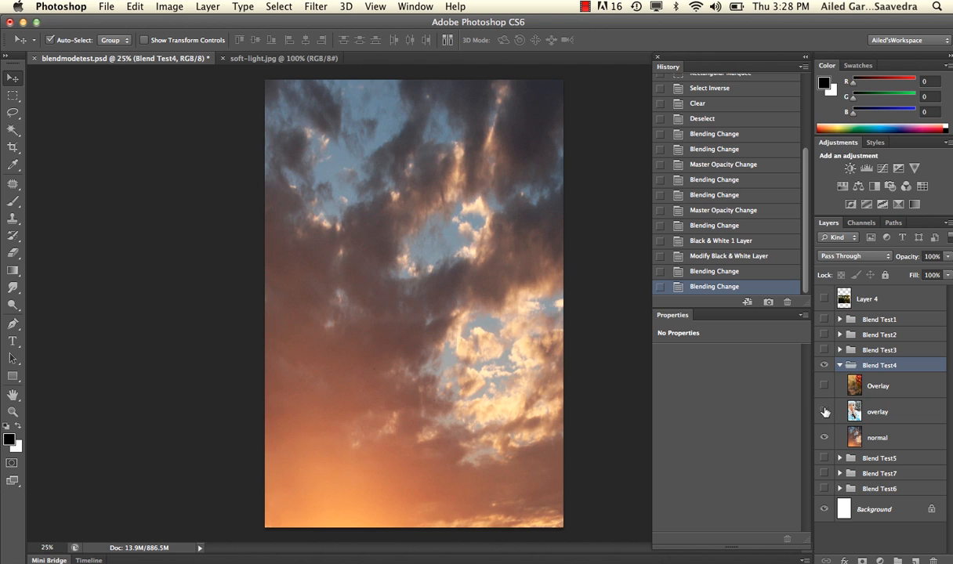
Show the portrait layer named overlay in Blend Test4 and set its blending mode to Overlay.
click(825, 413)
click(869, 411)
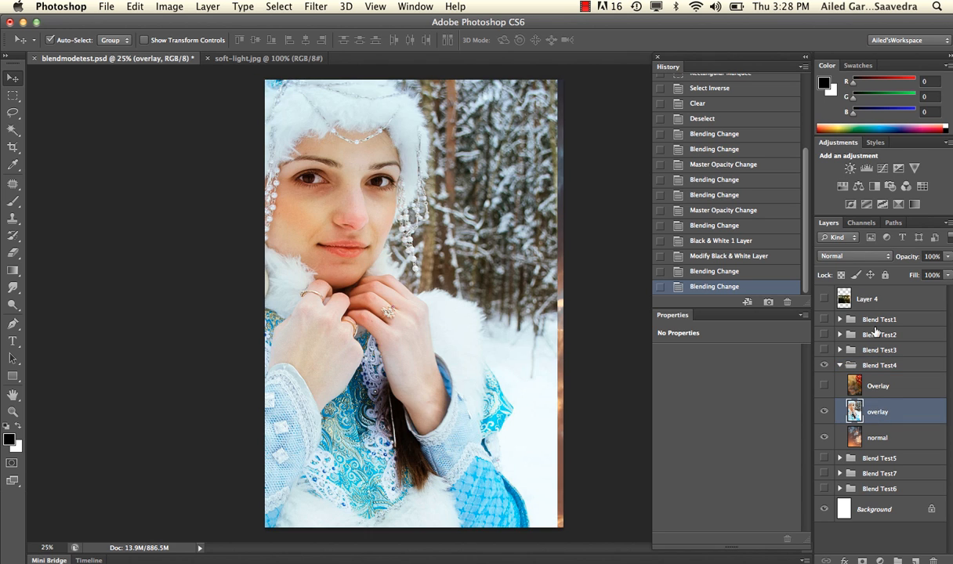
click(865, 261)
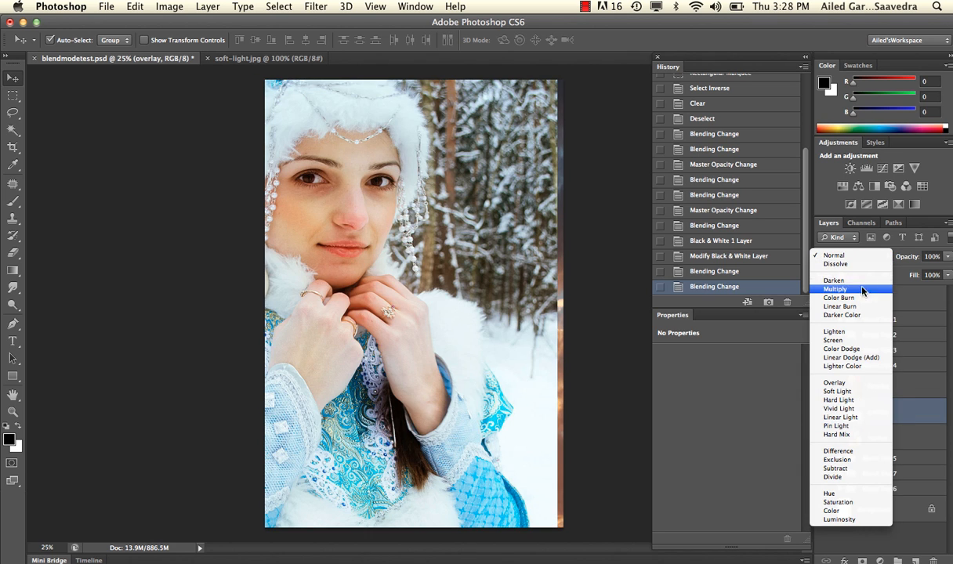
click(876, 383)
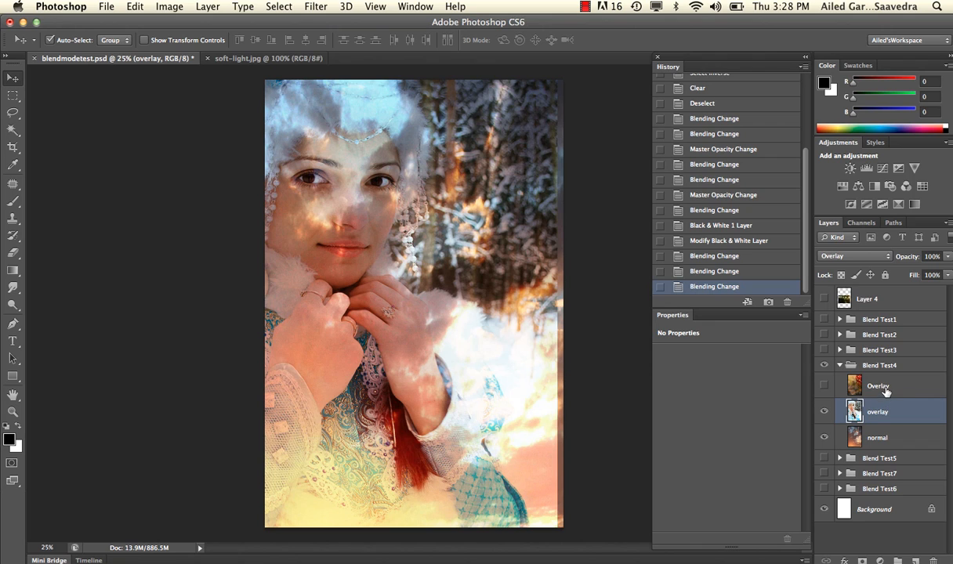
Show the red mushroom layer at the top of Blend Test4 and set its blending mode to Overlay.
drag(884, 387, 864, 265)
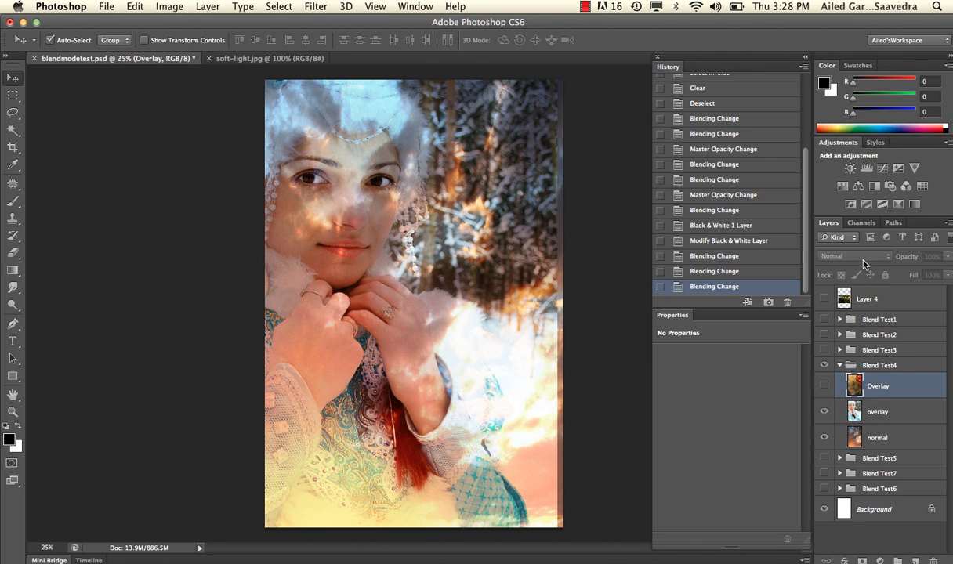
click(823, 385)
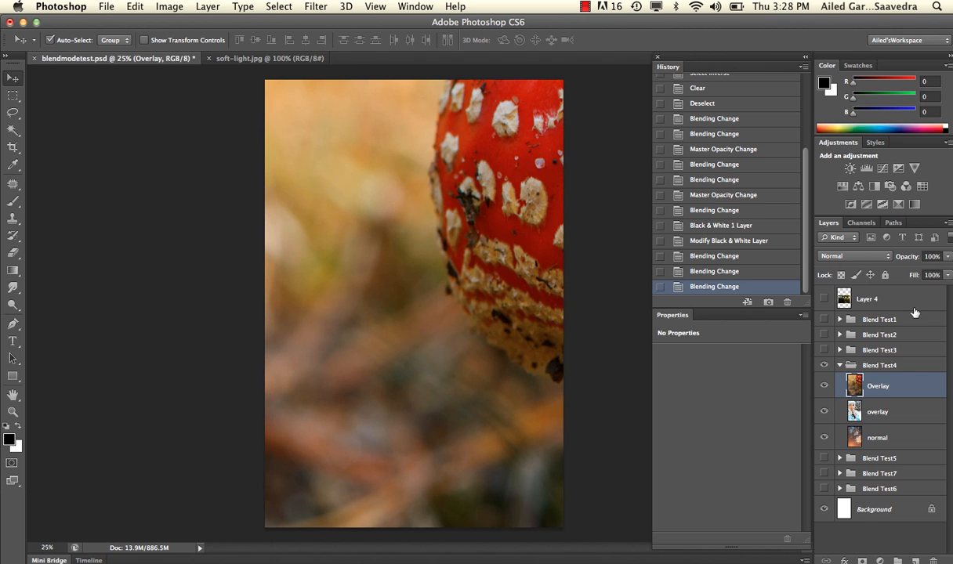
click(845, 256)
click(862, 382)
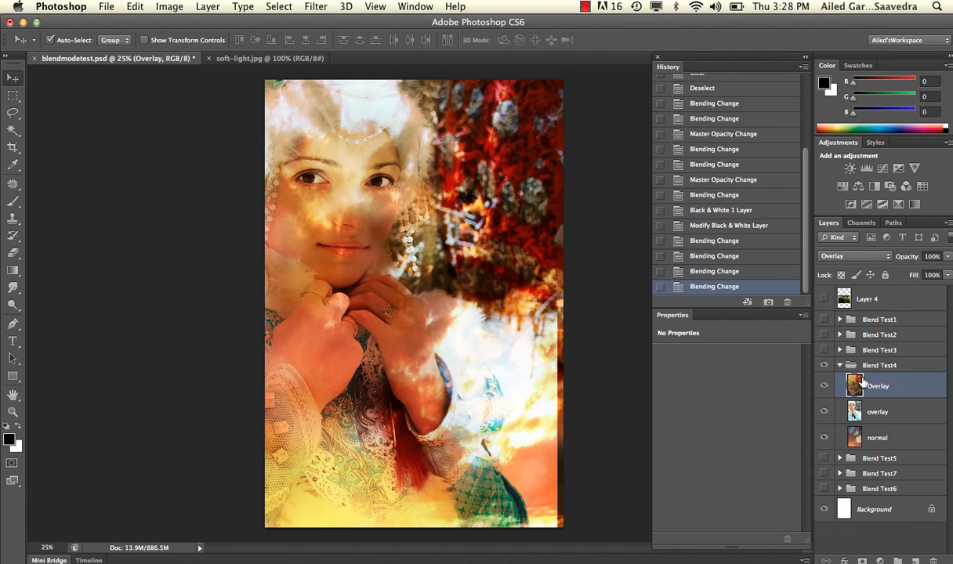
Move the Blend Test4 images slightly right to cover the gap at the canvas edge, and compare with the mushroom layer hidden.
click(524, 293)
drag(523, 292, 538, 296)
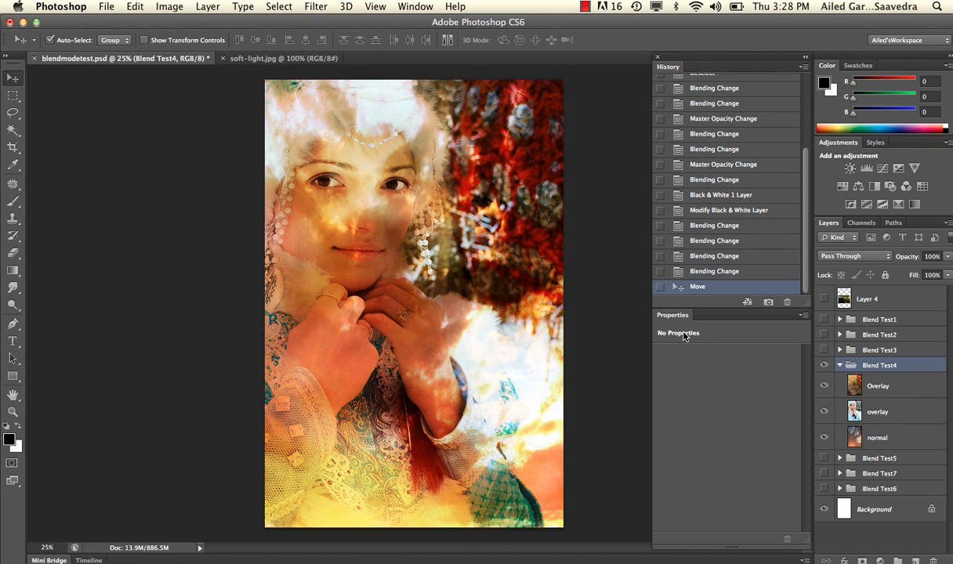
click(824, 388)
click(824, 387)
Reduce the mushroom Overlay layer's opacity to 74%.
click(873, 387)
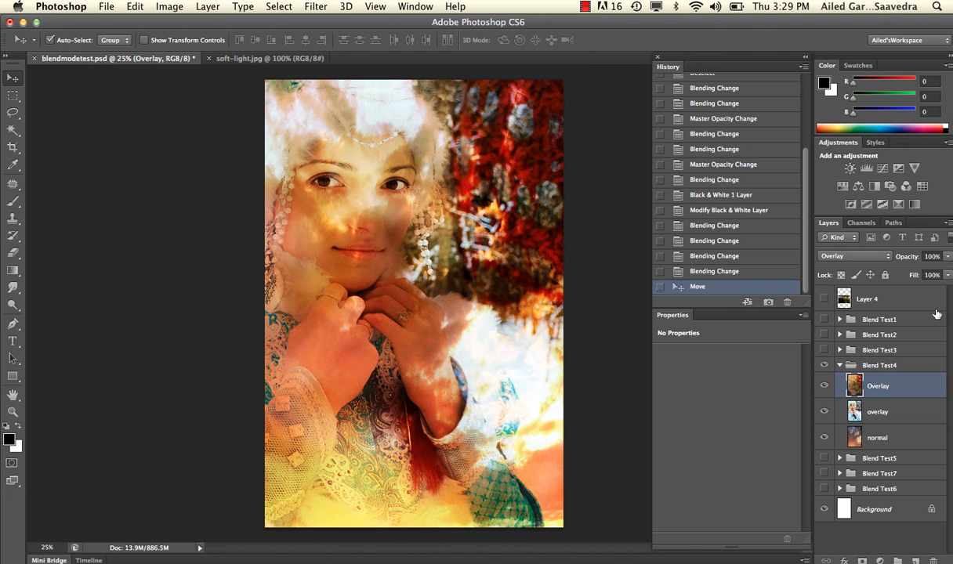
click(948, 257)
mouse_move(946, 270)
mouse_down()
mouse_move(917, 270)
mouse_move(945, 271)
mouse_move(931, 271)
mouse_up()
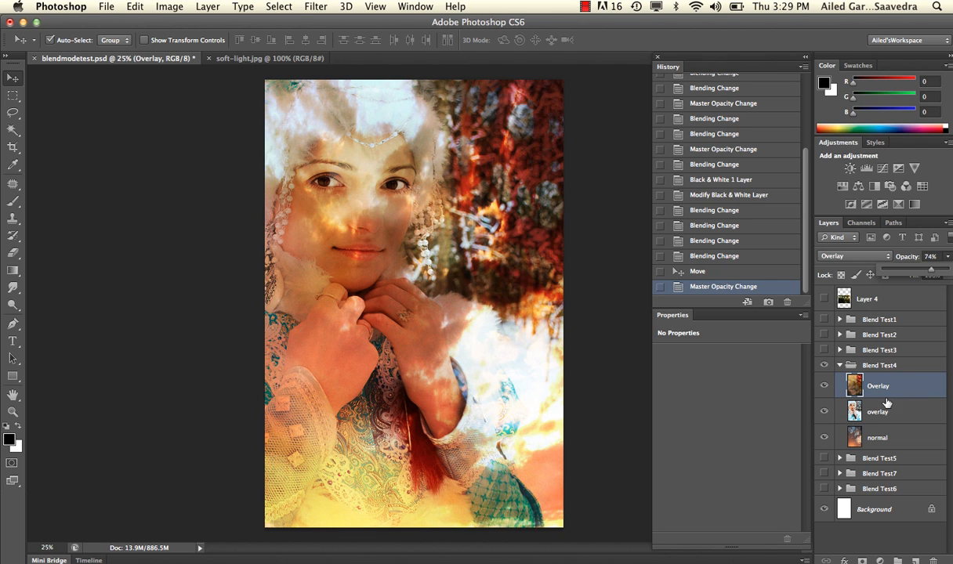
Collapse and hide the Blend Test4 group, and show and expand the Blend Test5 group.
click(840, 365)
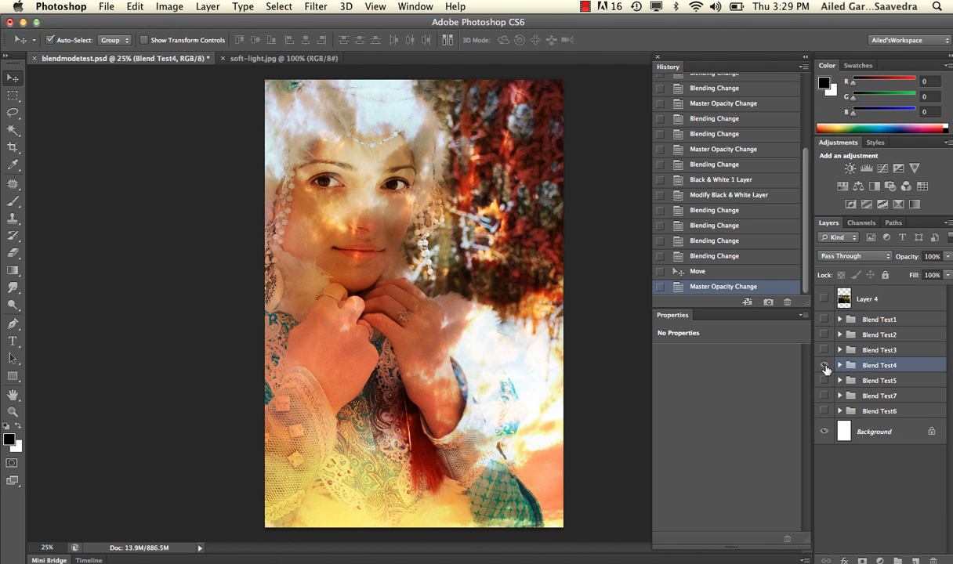
click(824, 365)
click(823, 380)
click(839, 380)
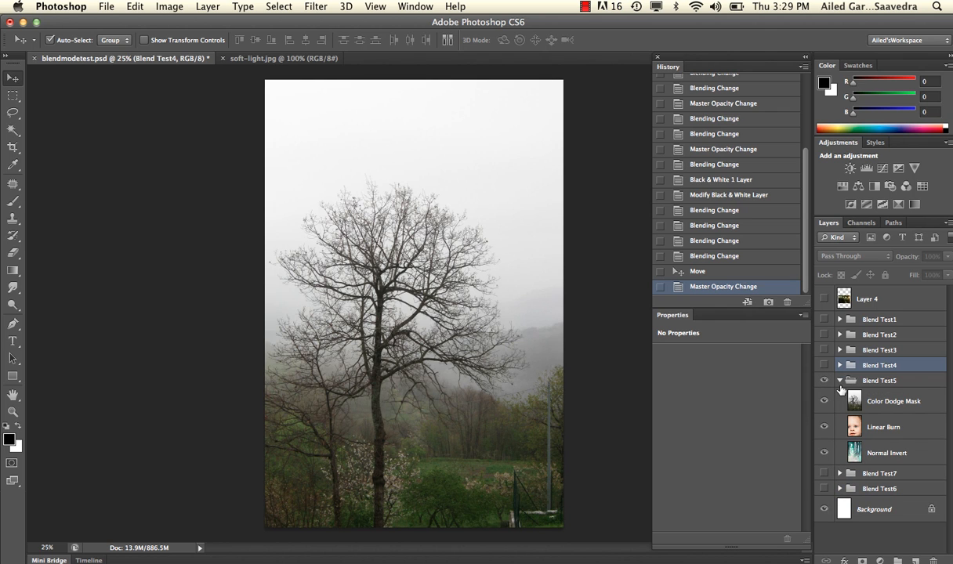
Set the blending mode of the Color Dodge Mask tree layer in Blend Test5 to Color Dodge.
click(878, 402)
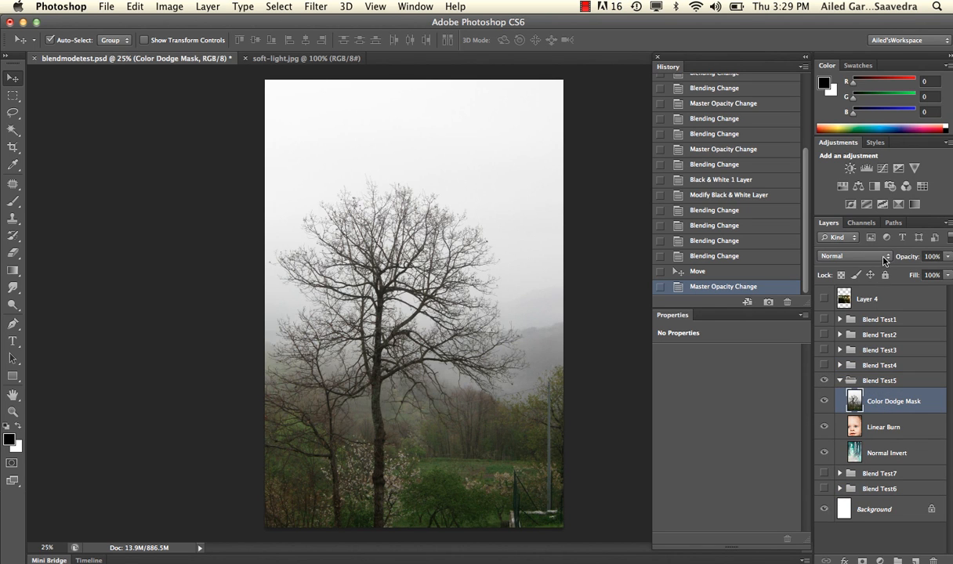
click(883, 261)
click(862, 350)
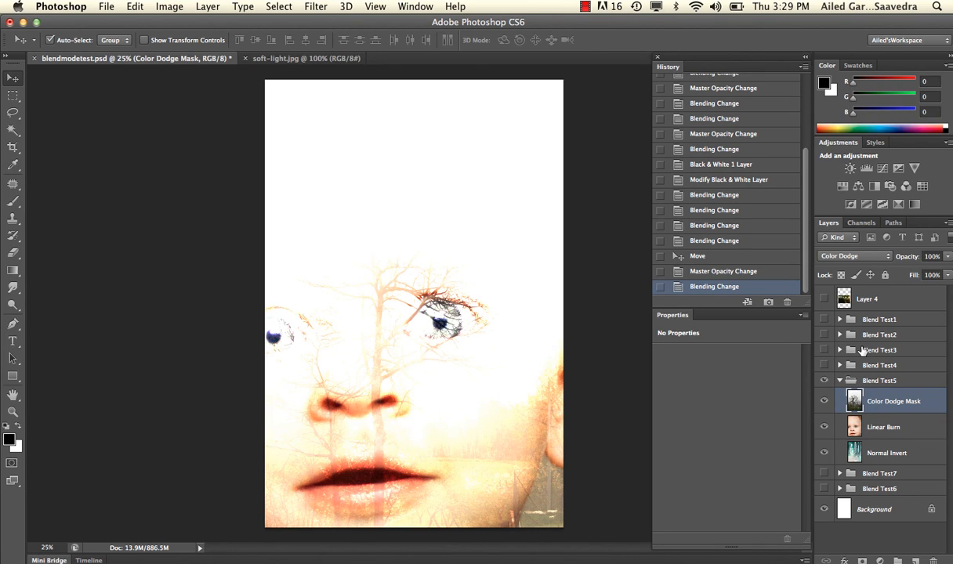
Set the Linear Burn baby layer's blending mode to Linear Burn and view the blend without the Color Dodge Mask layer.
click(891, 431)
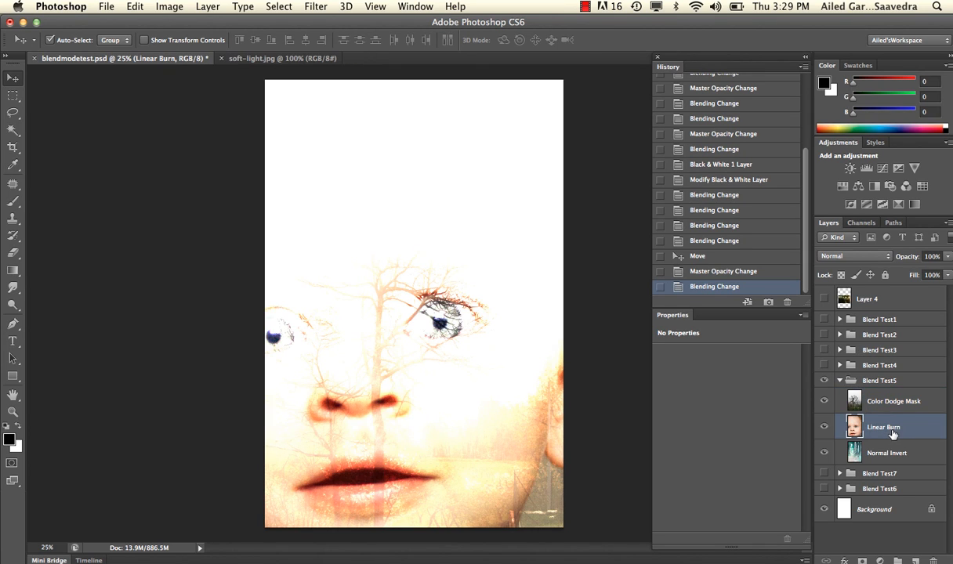
click(854, 256)
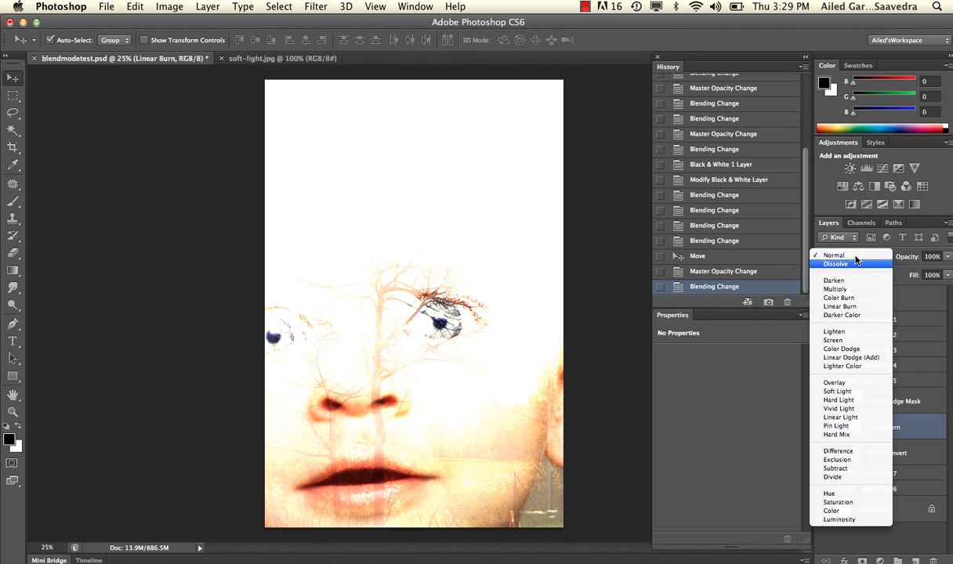
click(842, 306)
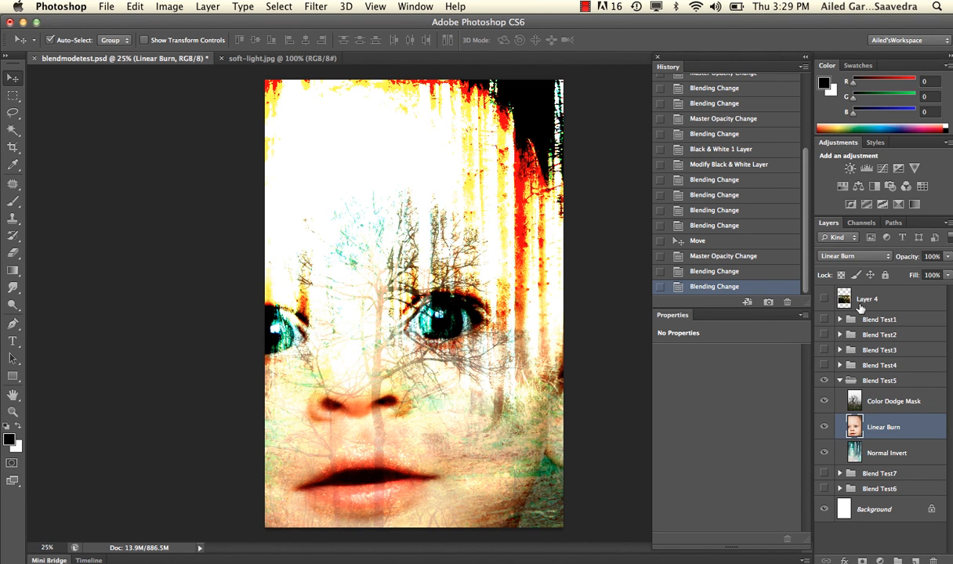
click(825, 404)
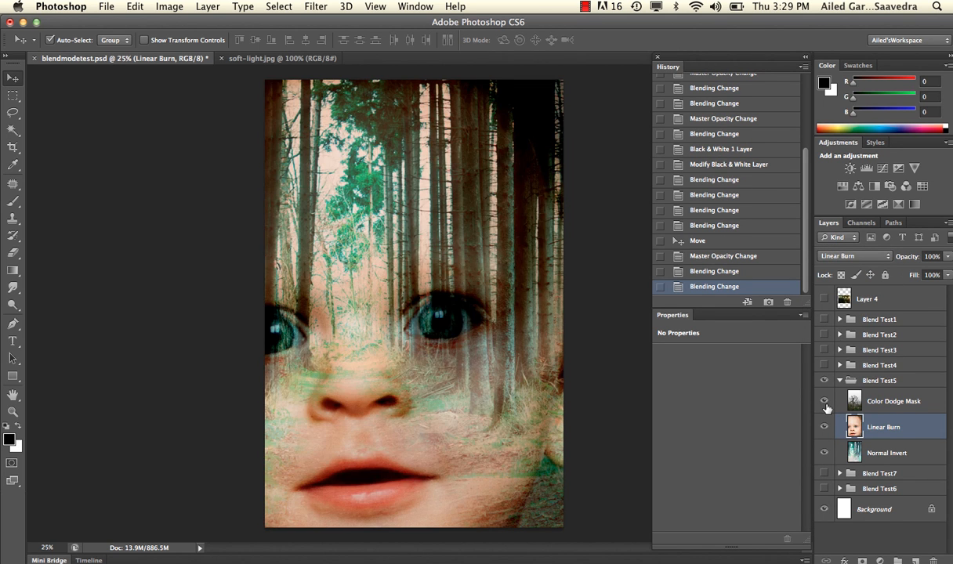
Show the Color Dodge Mask layer again and compare the blend with and without the Linear Burn layer.
click(824, 403)
click(825, 428)
click(826, 429)
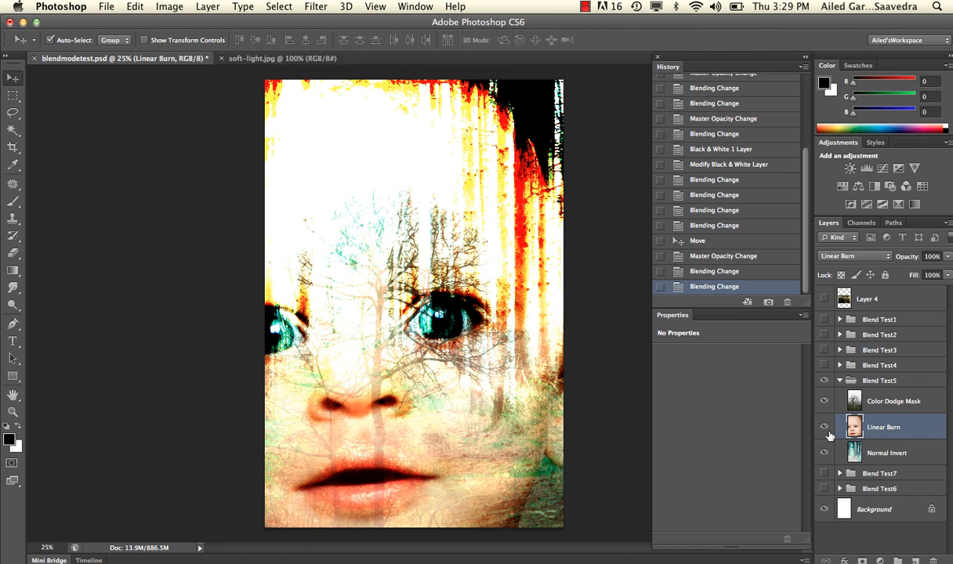
Collapse and hide the Blend Test5 group, and show and expand the Blend Test7 group.
click(840, 383)
click(824, 380)
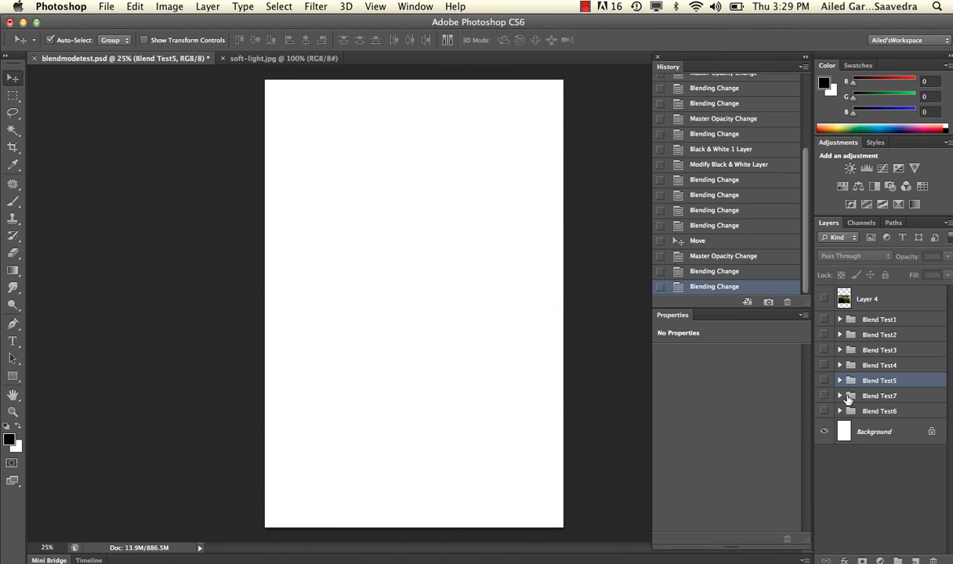
click(865, 398)
click(823, 396)
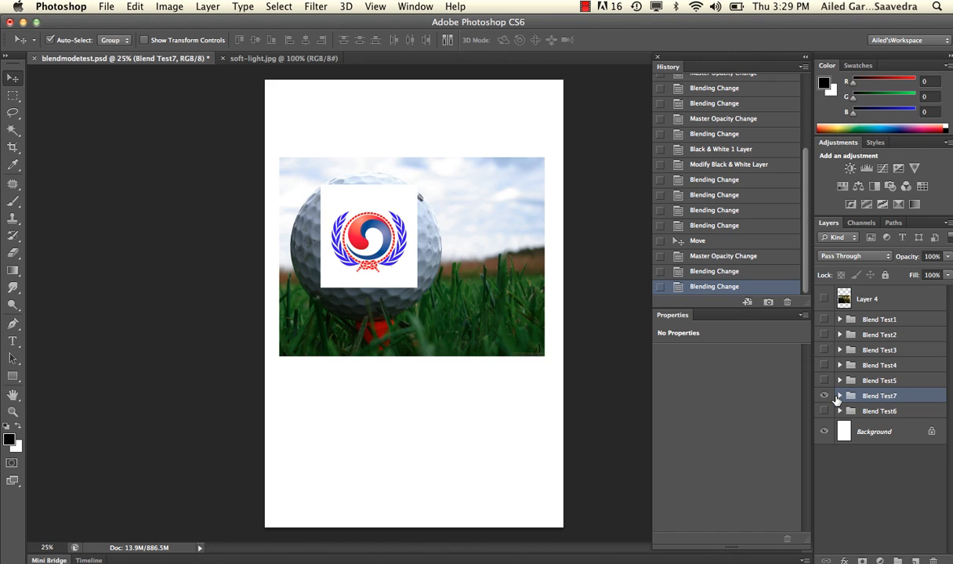
click(840, 396)
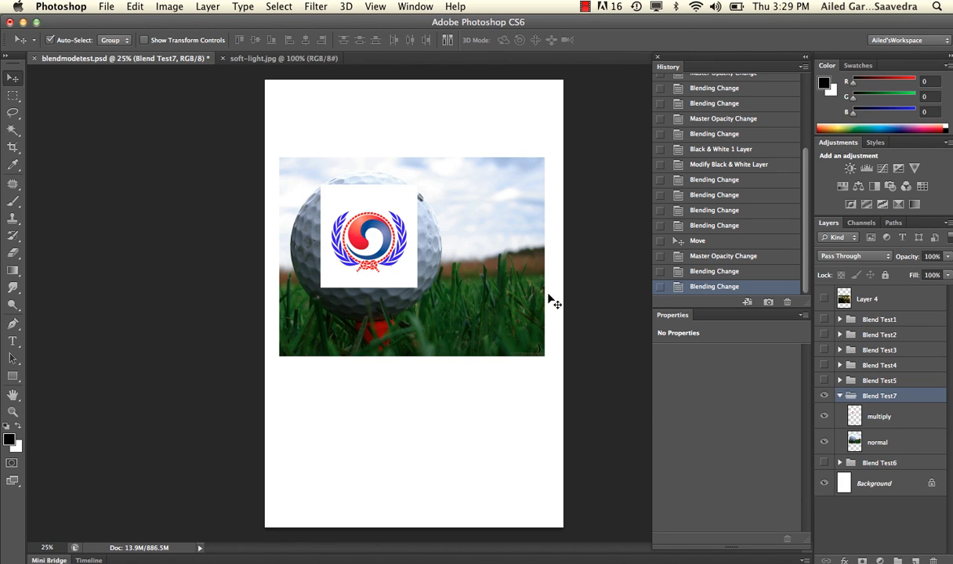
Check the golf ball without the logo layer, and set that logo layer's blending mode to Multiply.
click(903, 415)
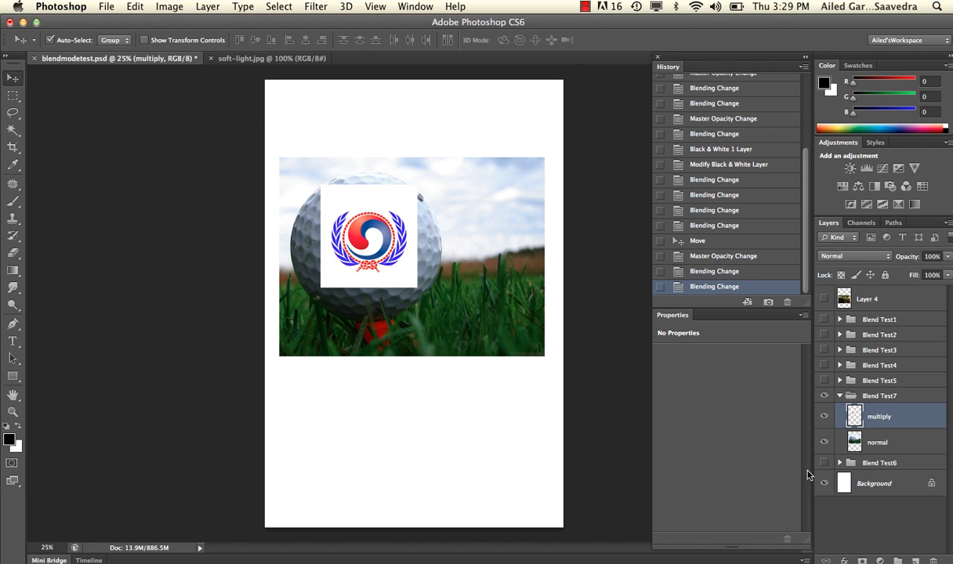
click(826, 416)
click(826, 417)
click(866, 256)
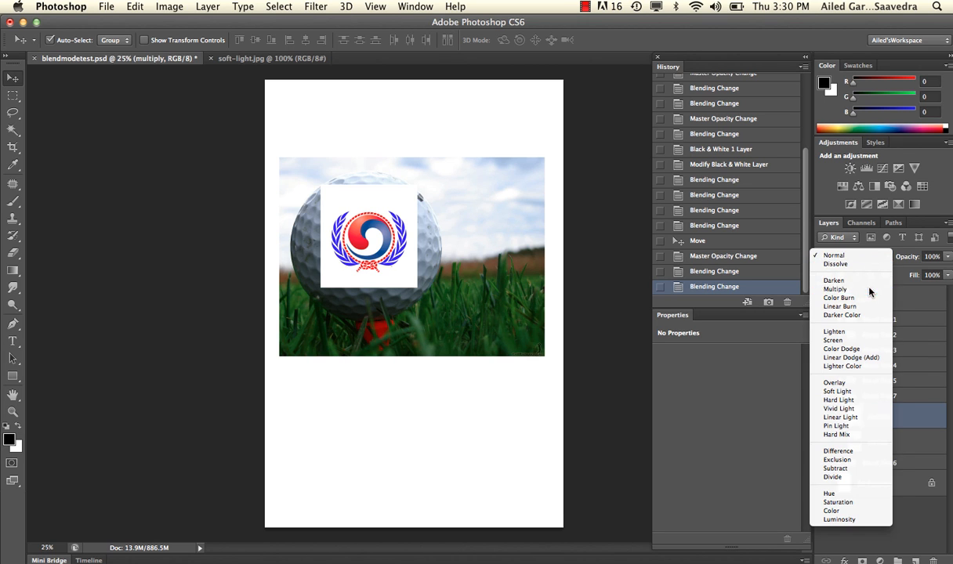
click(869, 290)
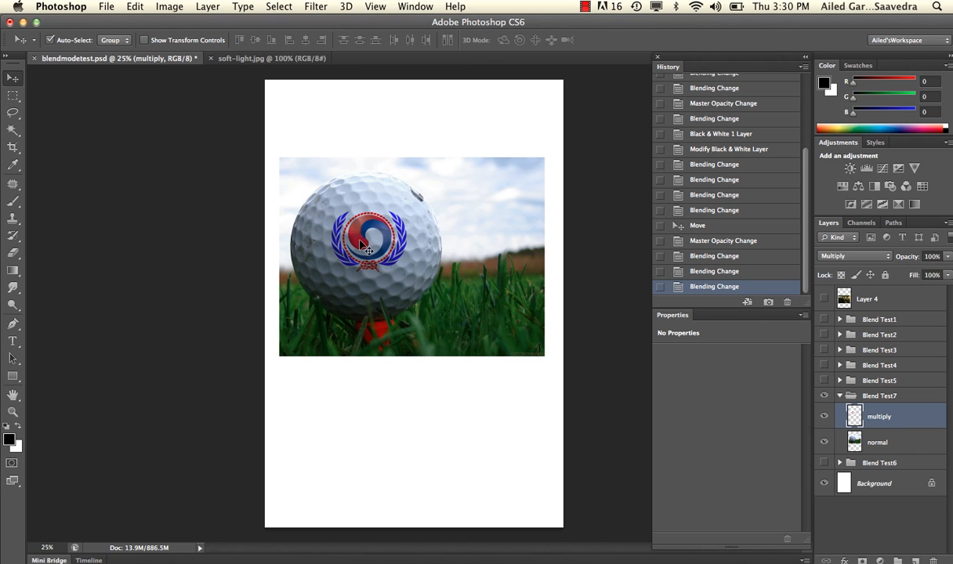
Switch the logo layer to Normal to compare it up close on the golf ball, and restore Multiply.
key(super+equal)
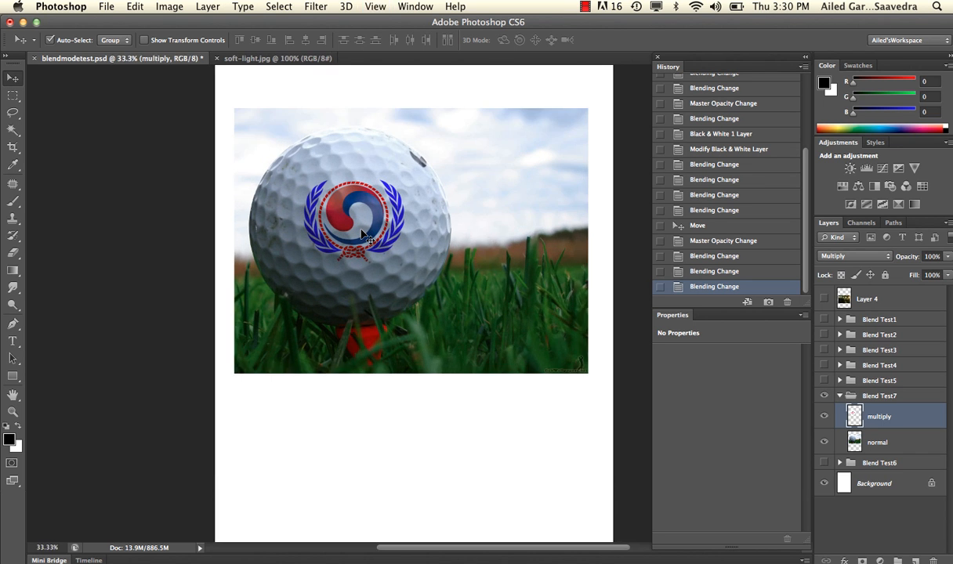
key(super+equal)
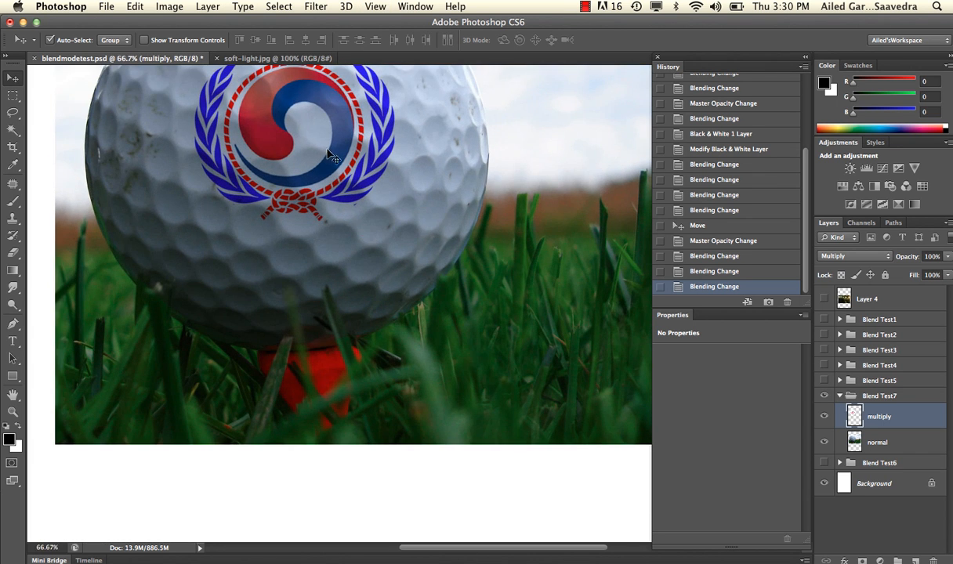
click(854, 256)
click(851, 225)
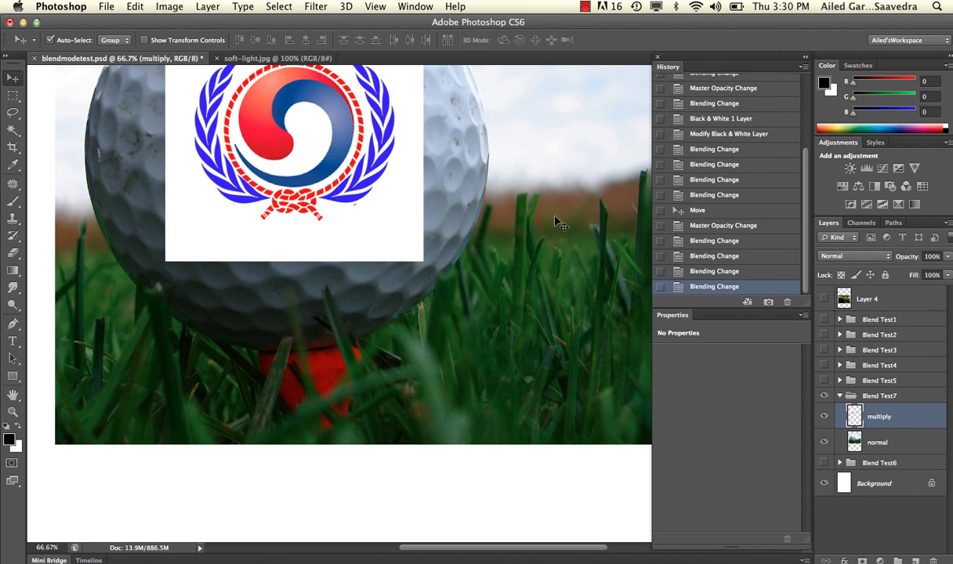
click(848, 257)
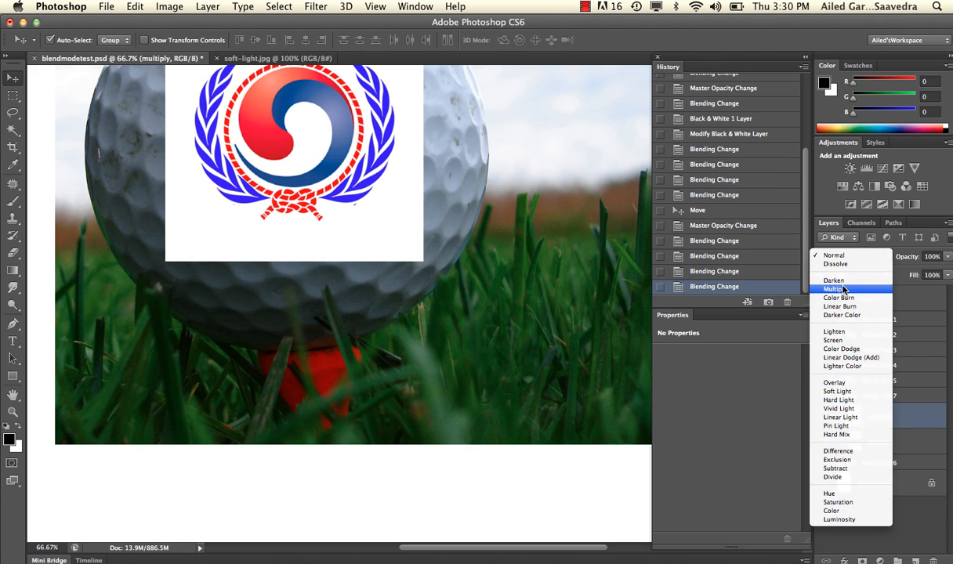
click(837, 289)
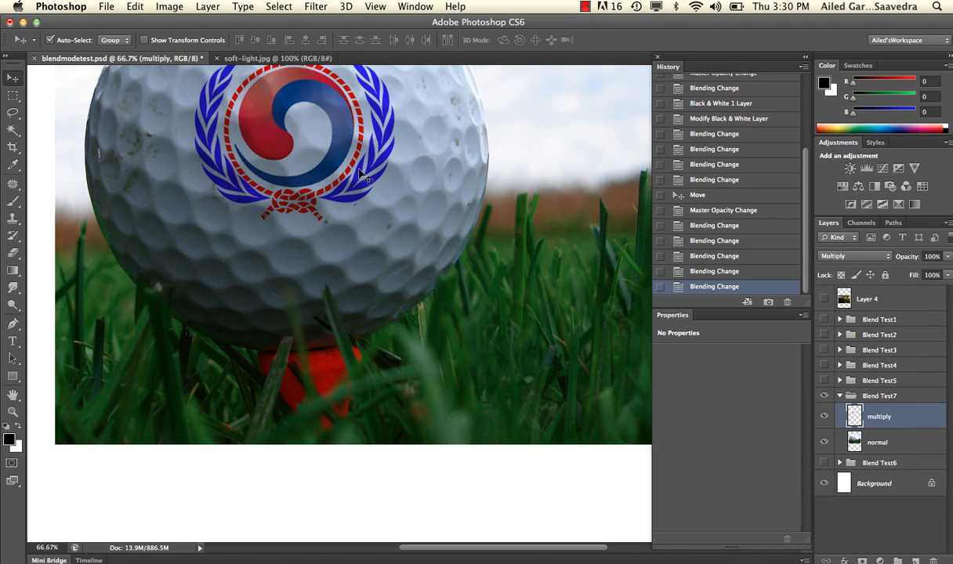
Try the Overlay blending mode on the golf ball's logo layer and return it to Multiply.
click(846, 256)
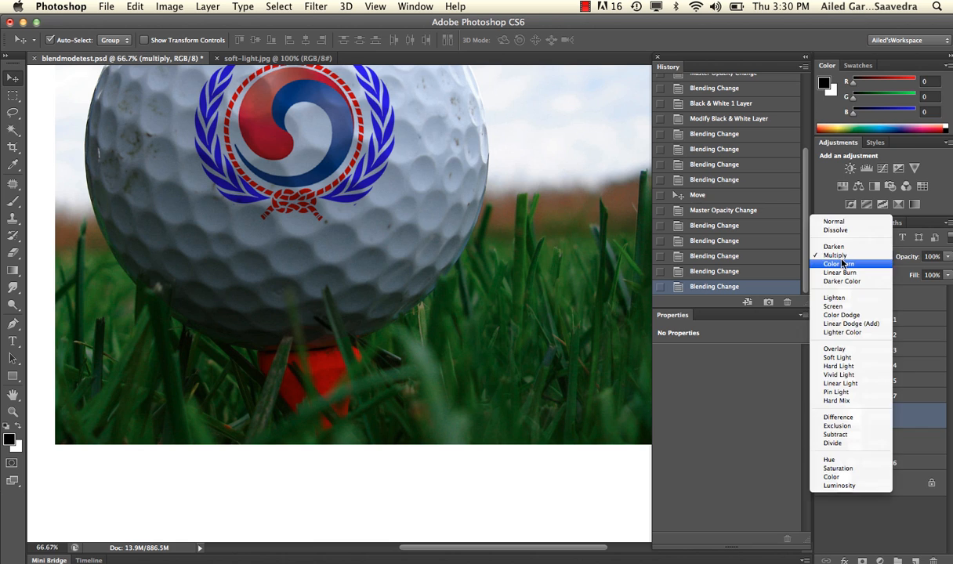
click(834, 348)
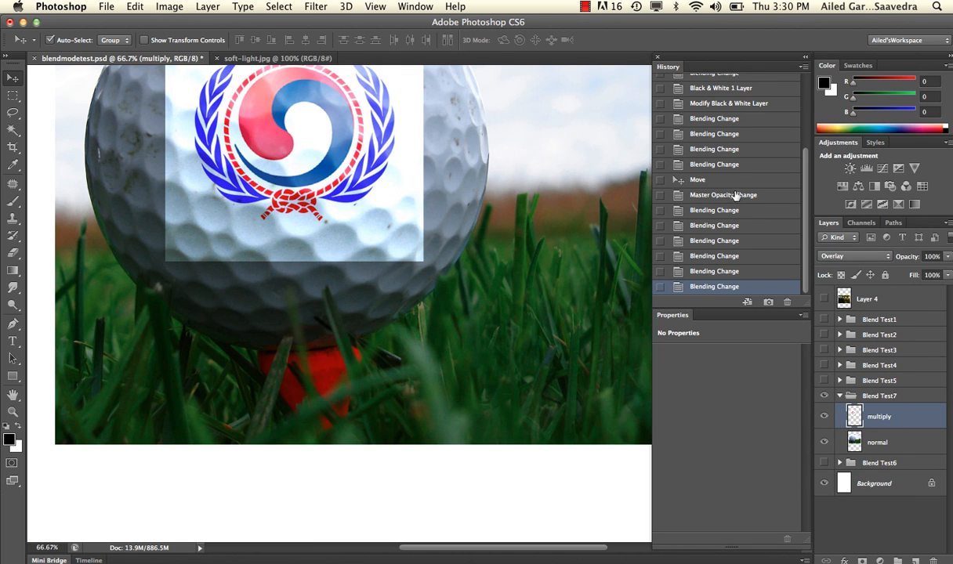
click(840, 257)
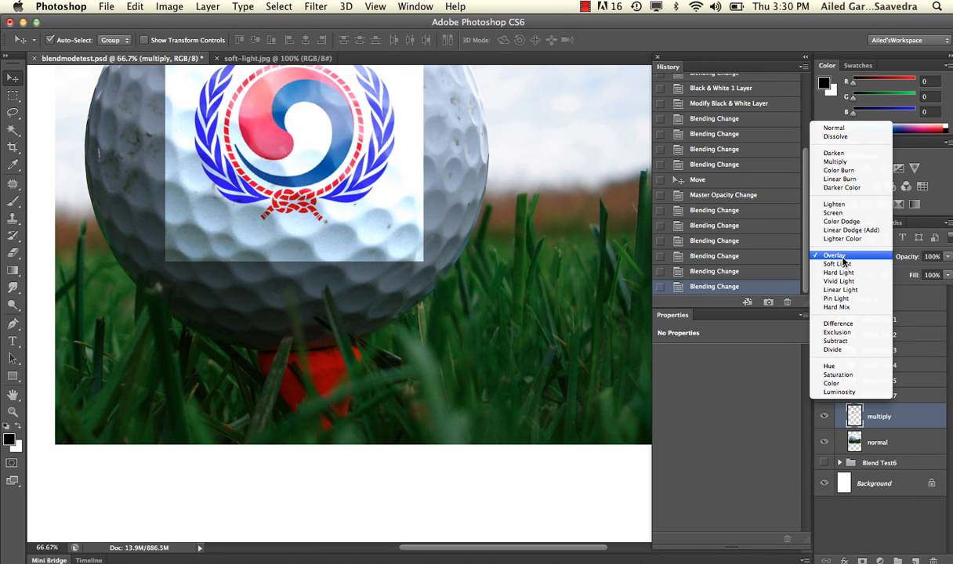
click(836, 162)
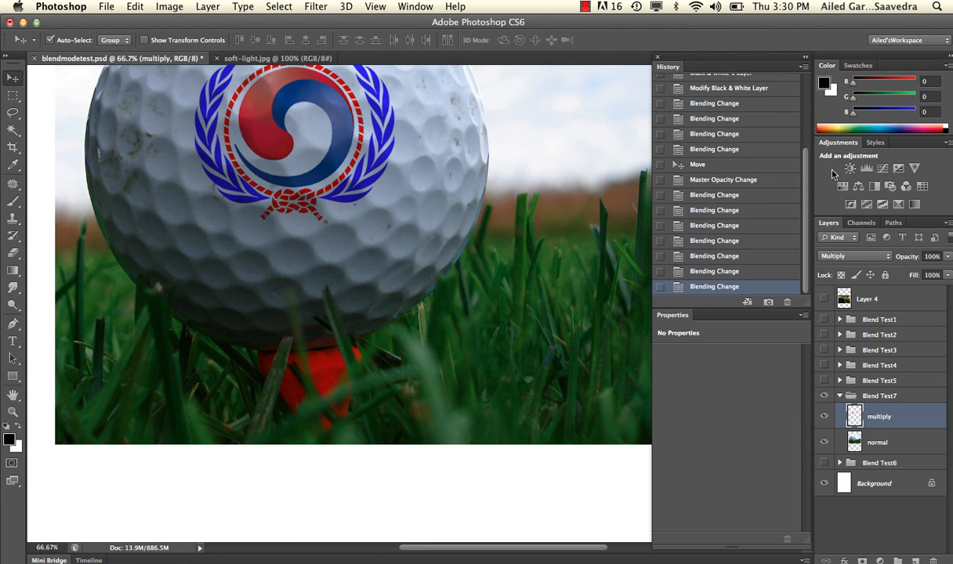
scroll(502, 214, up, 3)
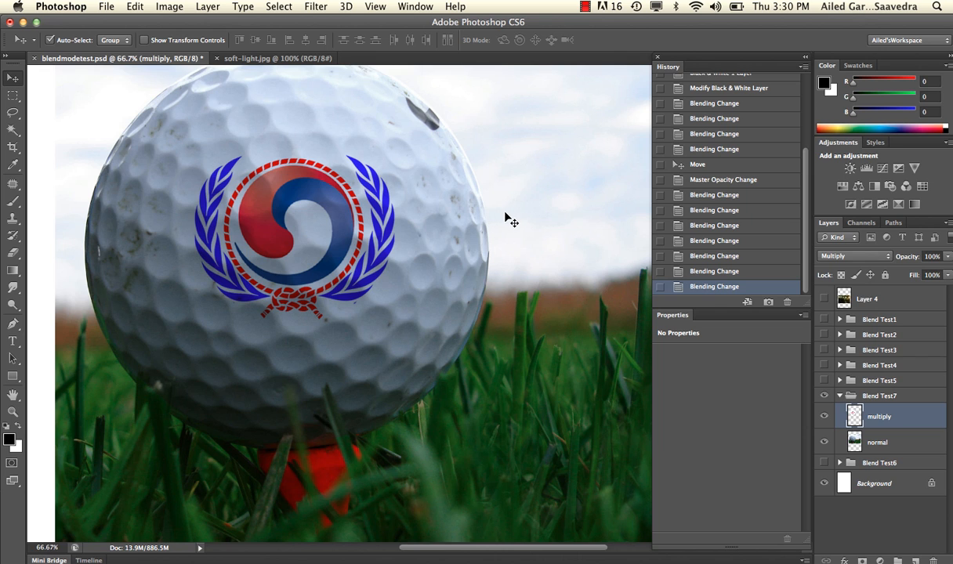
Collapse and hide the Blend Test7 group, and show and expand the Blend Test6 group.
click(839, 396)
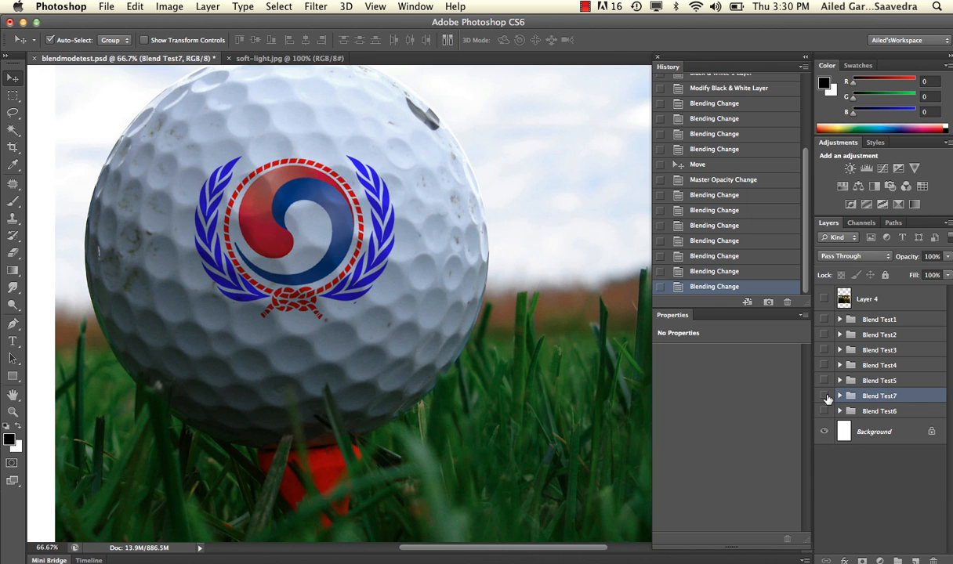
click(824, 397)
key(super+minus)
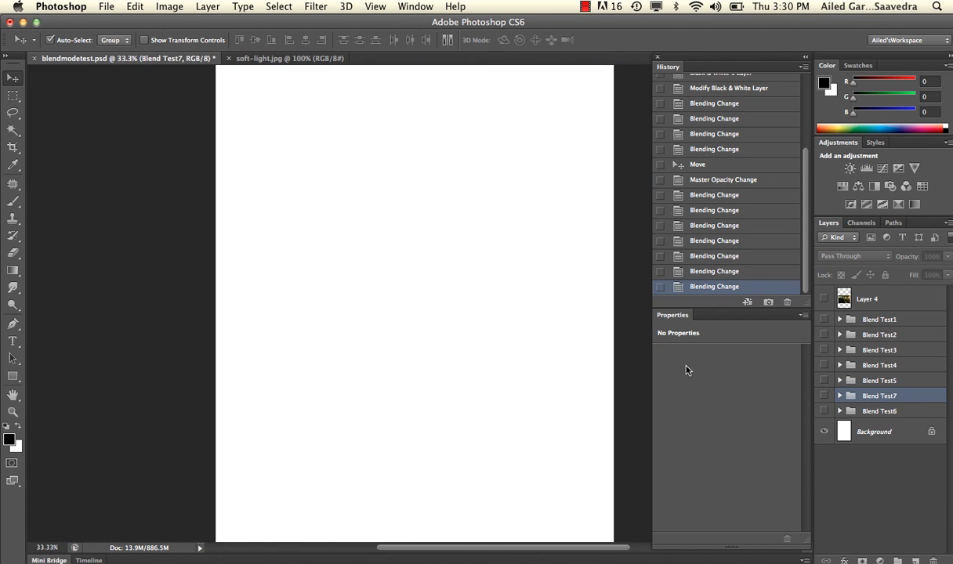
click(862, 411)
click(824, 411)
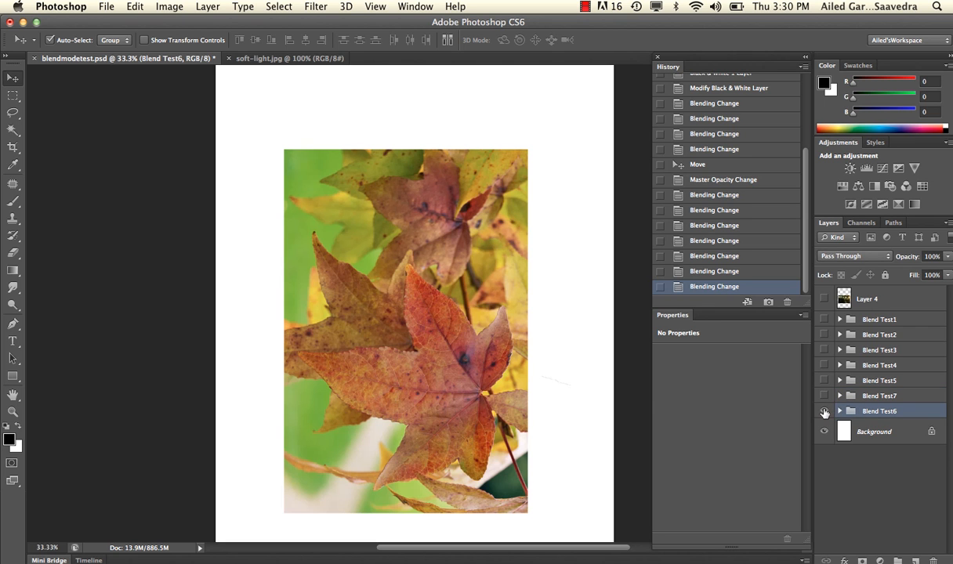
click(839, 411)
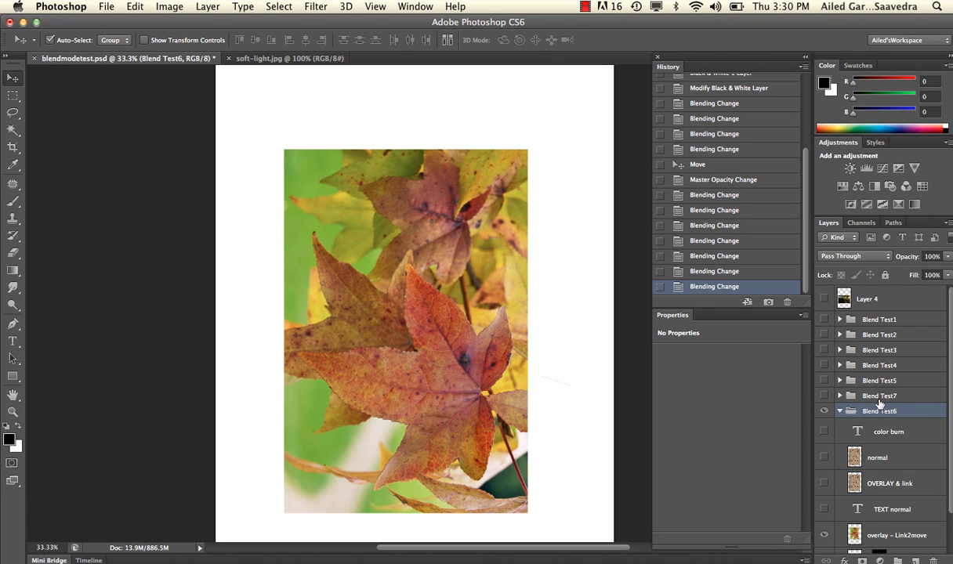
Show the cracked-earth layer named normal and the color burn text layer in Blend Test6.
scroll(879, 403, down, 2)
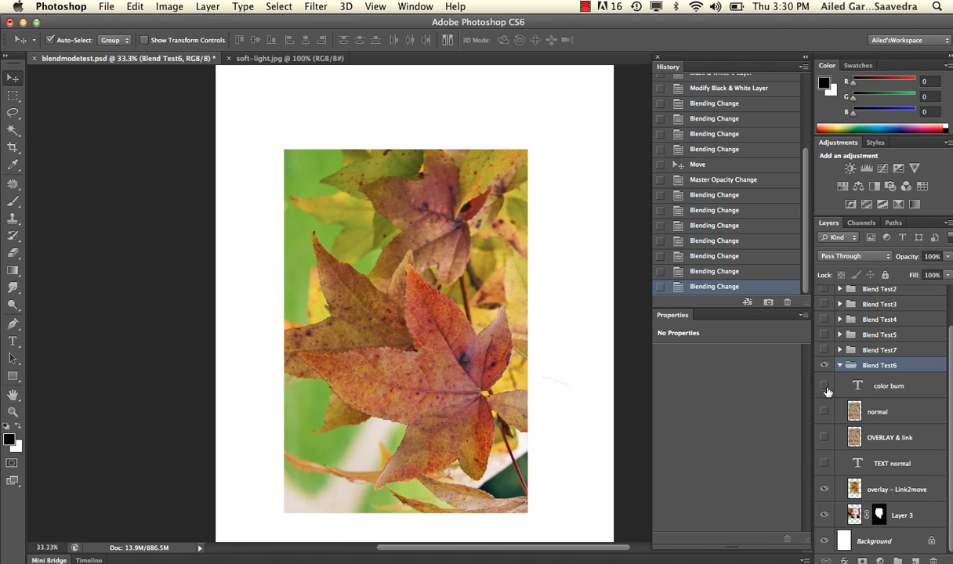
click(823, 410)
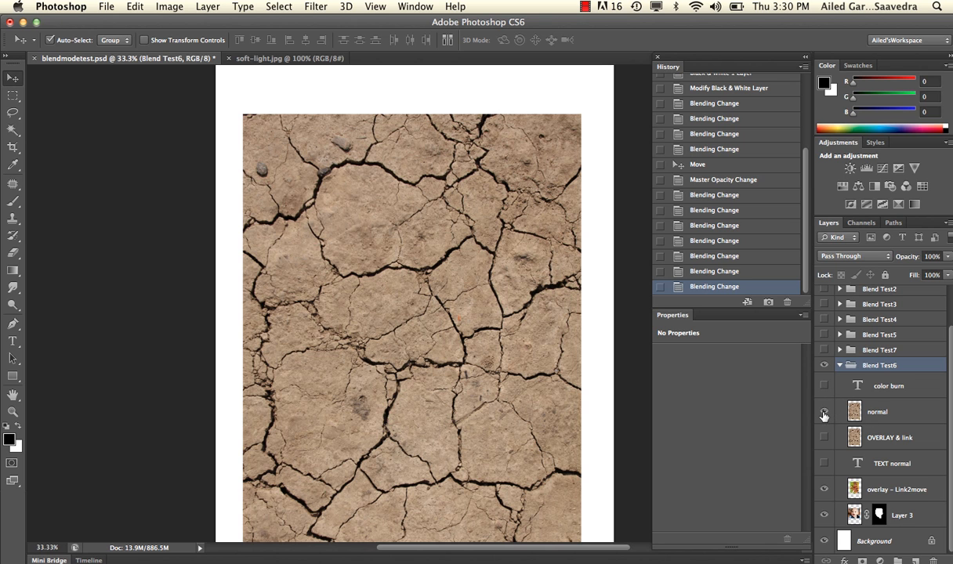
click(867, 404)
click(824, 385)
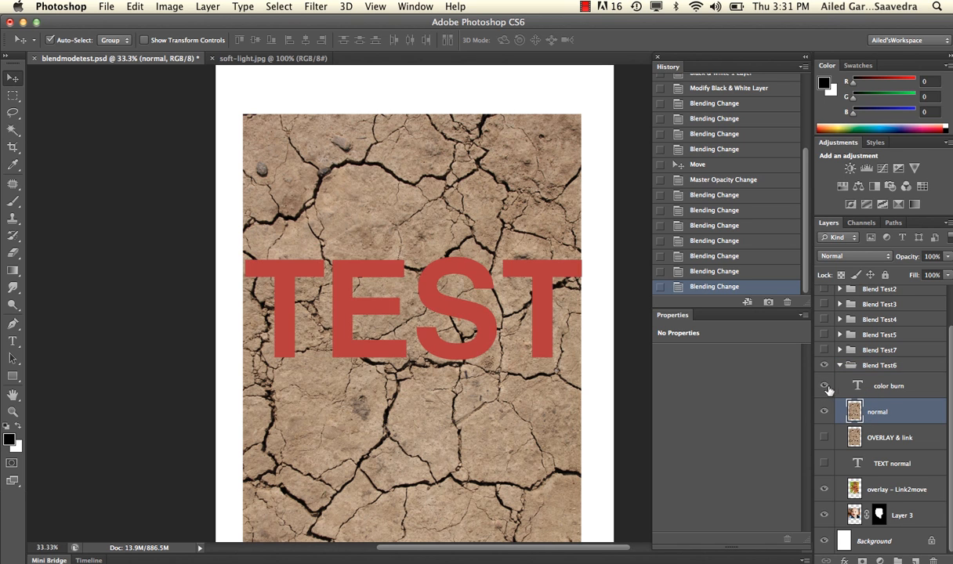
Select the color burn text layer and set the Move tool's Auto-Select option to Layer.
click(543, 278)
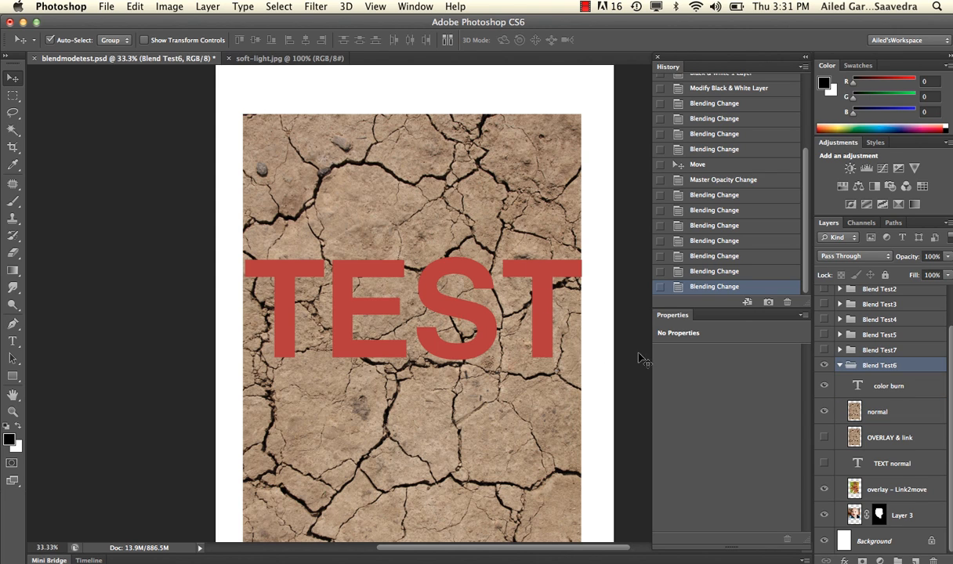
click(907, 386)
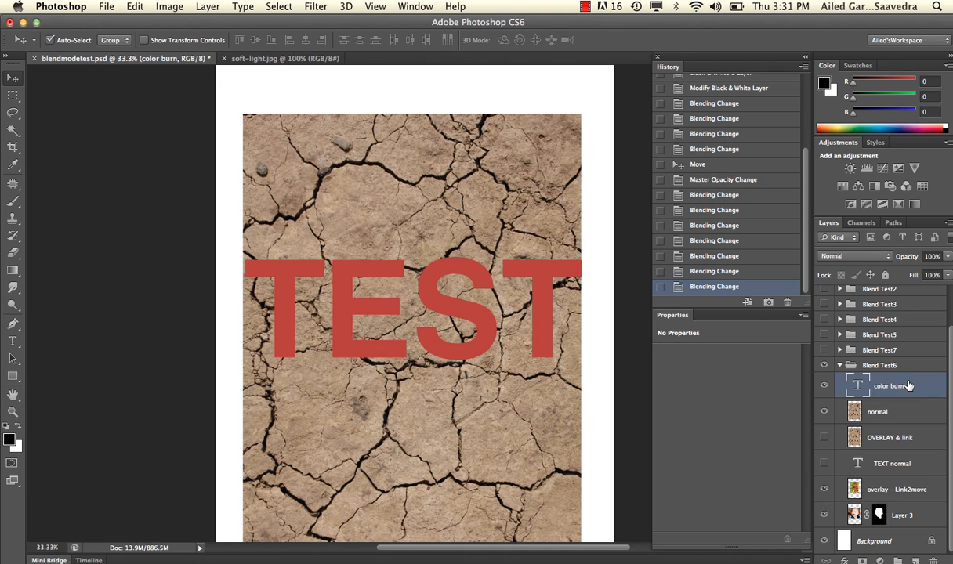
click(116, 40)
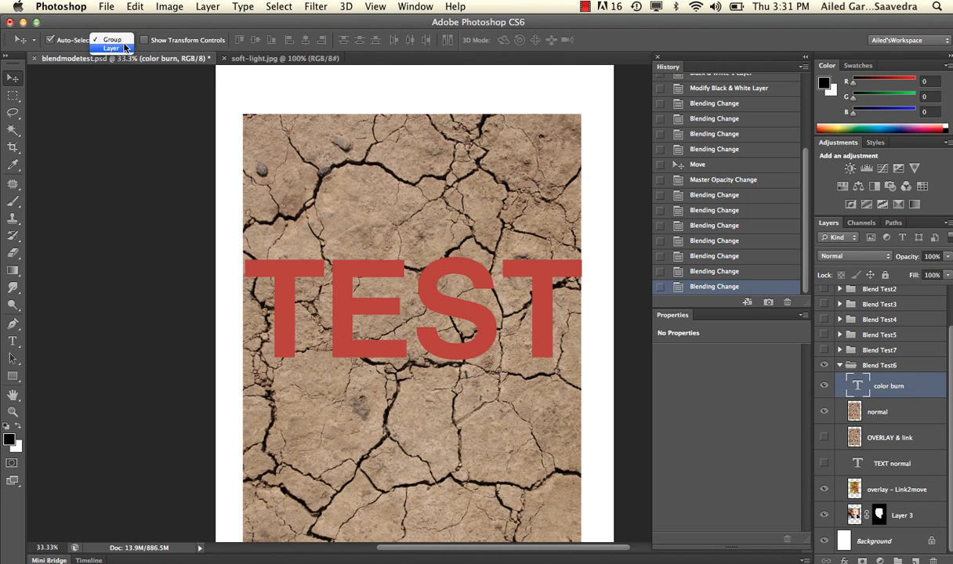
click(122, 50)
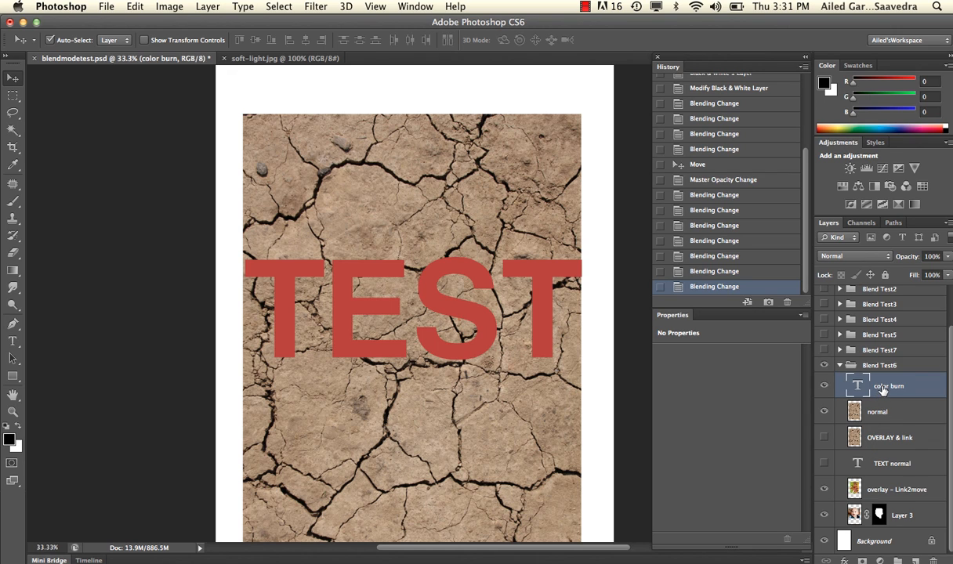
Try Overlay on the color burn TEST text layer, and set its blending mode to Color Burn.
click(871, 259)
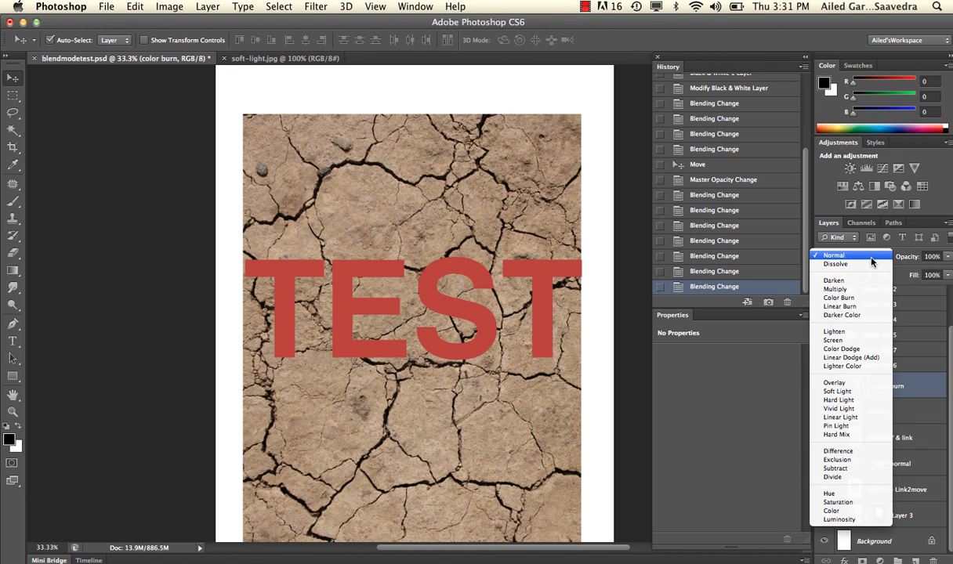
click(841, 382)
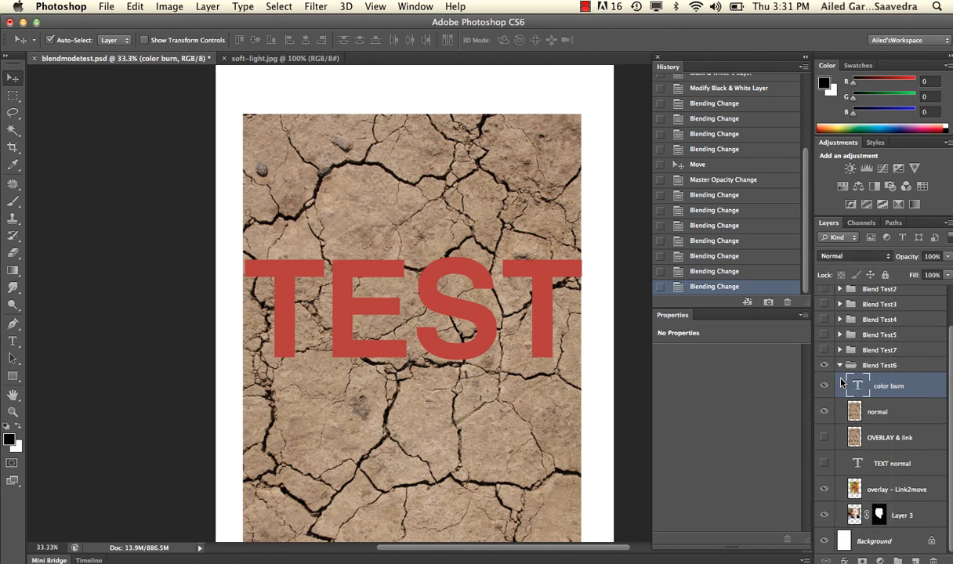
click(856, 259)
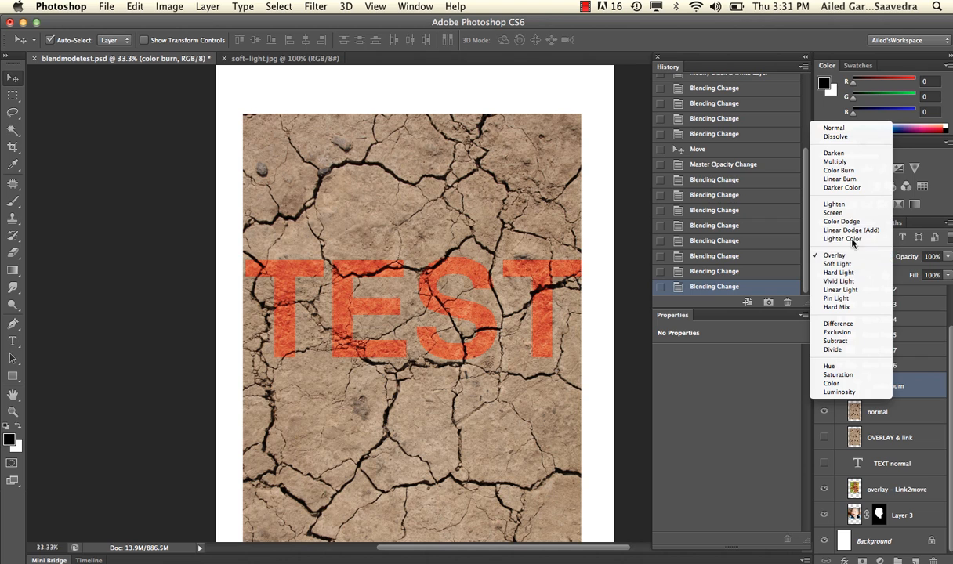
click(852, 171)
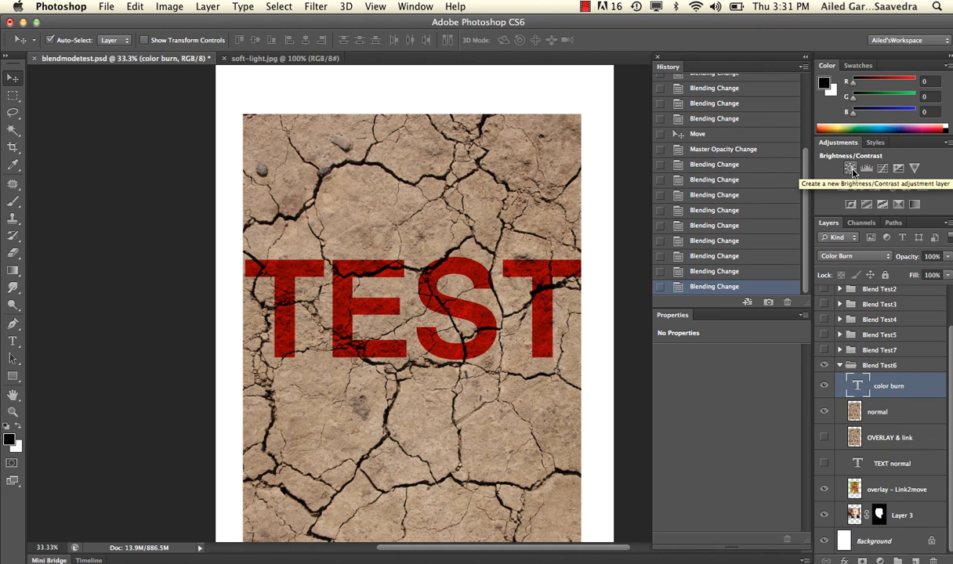
In Blend Test6, show only the OVERLAY & link and TEXT normal layers, hiding the other layers in the group.
click(837, 364)
click(824, 412)
click(824, 386)
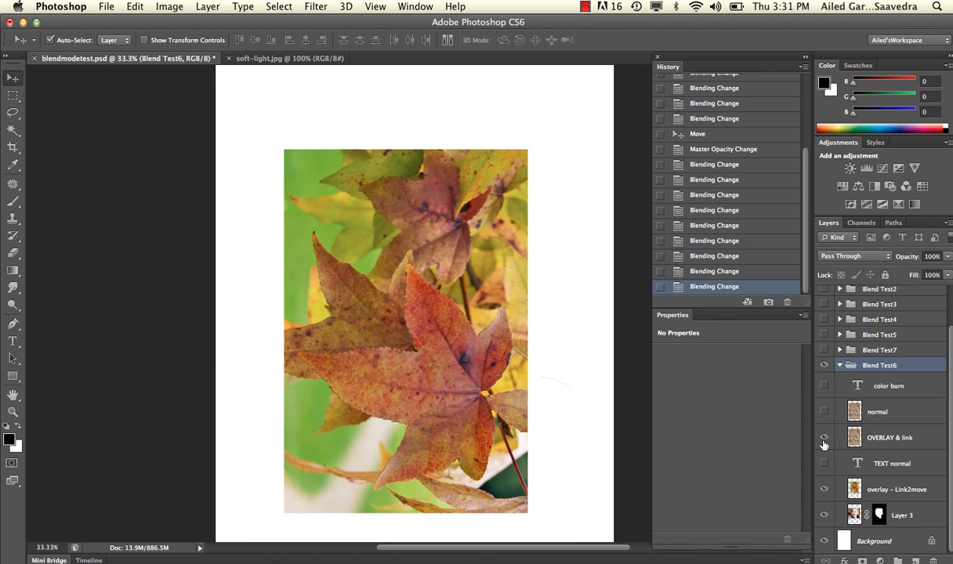
click(825, 462)
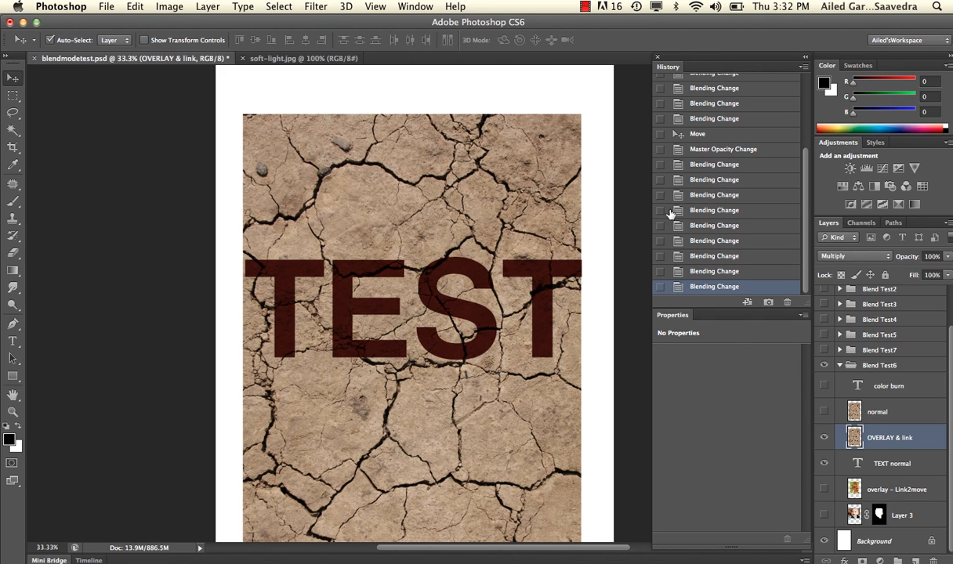
Create a clipping mask that clips the OVERLAY & link texture layer to the TEXT normal layer.
drag(910, 453, 910, 445)
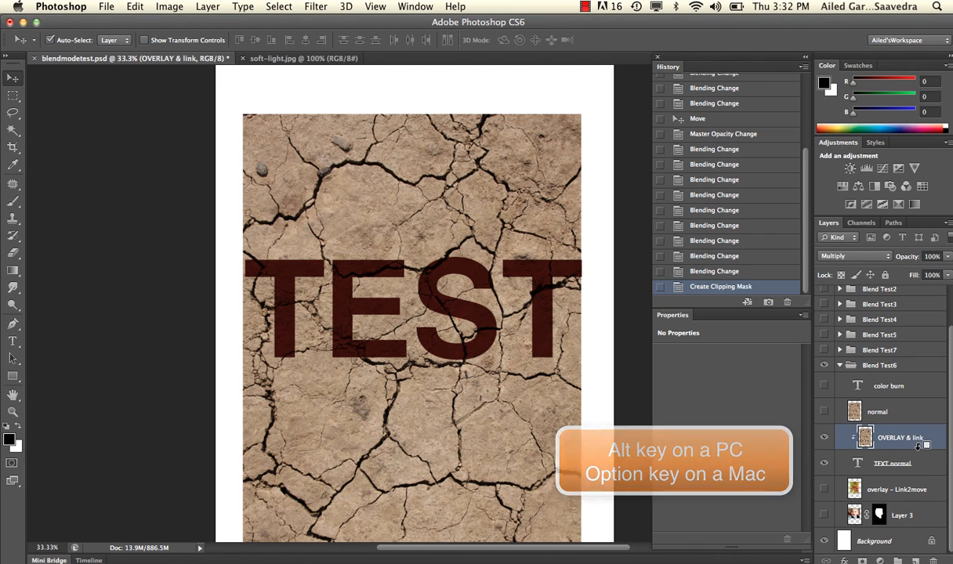
Hide the OVERLAY & link texture layer and the TEXT normal layer in the Blend Test6 group.
alt+click(924, 446)
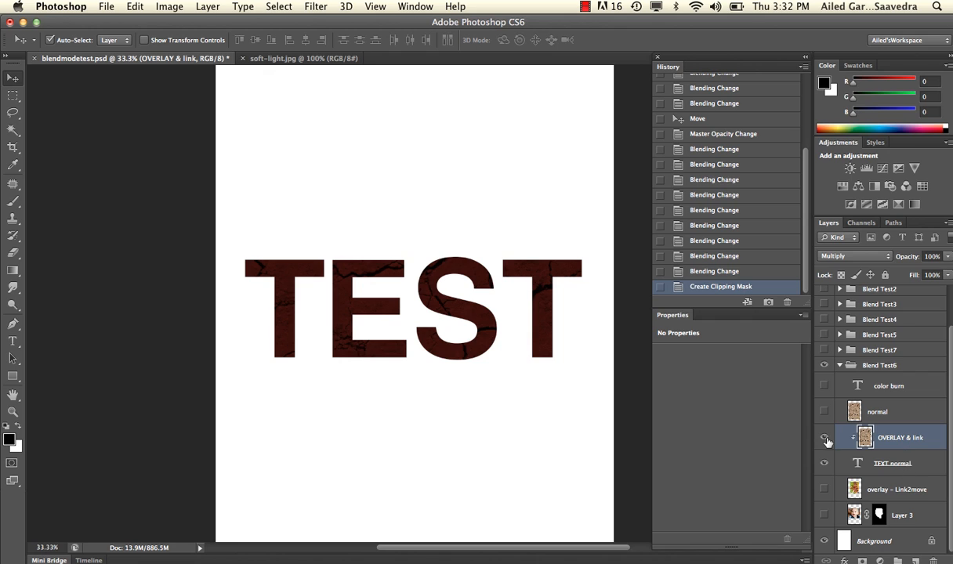
drag(826, 439, 826, 463)
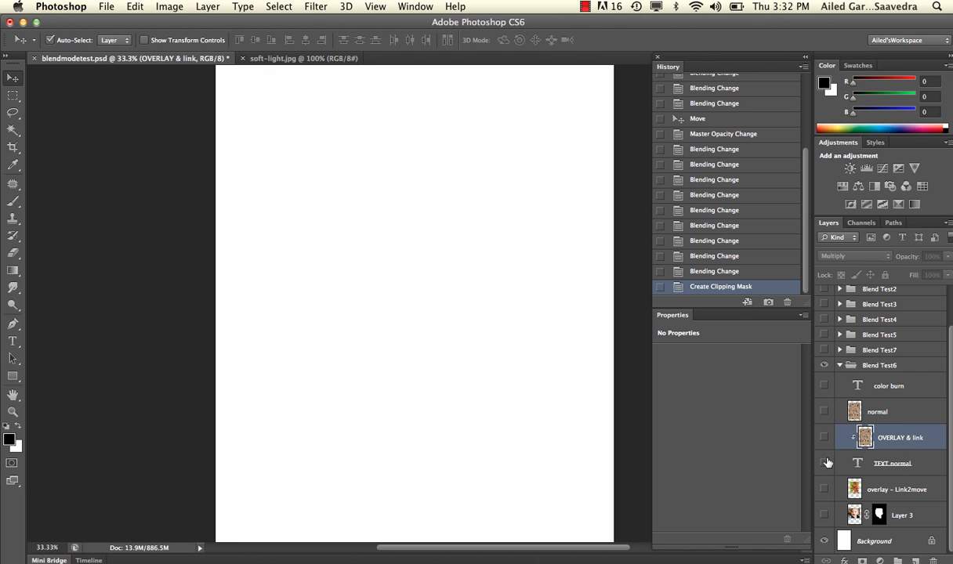
Show Layer 3 and the overlay – Link2move leaf layer, and set the leaf layer's blending mode to Overlay.
click(907, 509)
click(901, 491)
click(825, 514)
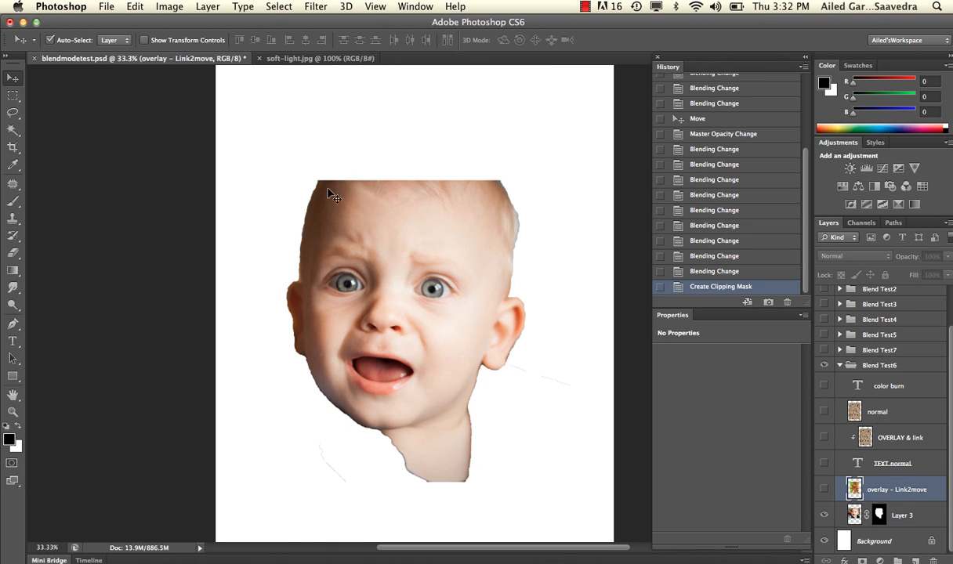
click(823, 489)
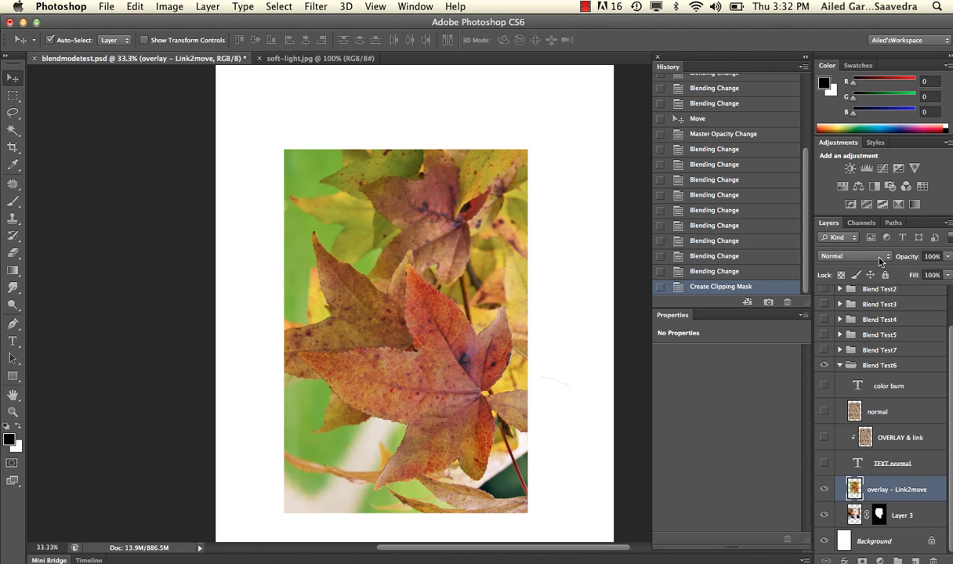
click(879, 261)
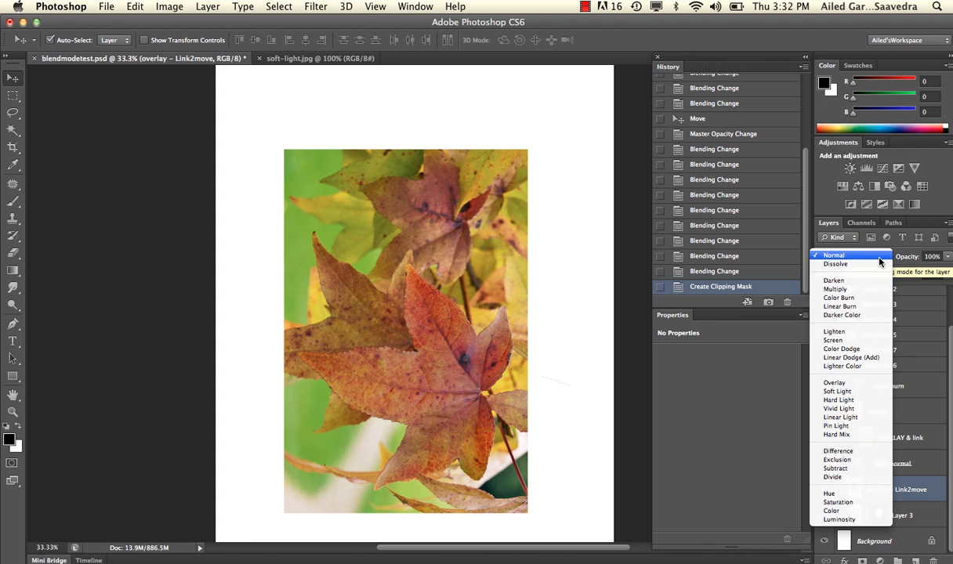
click(835, 383)
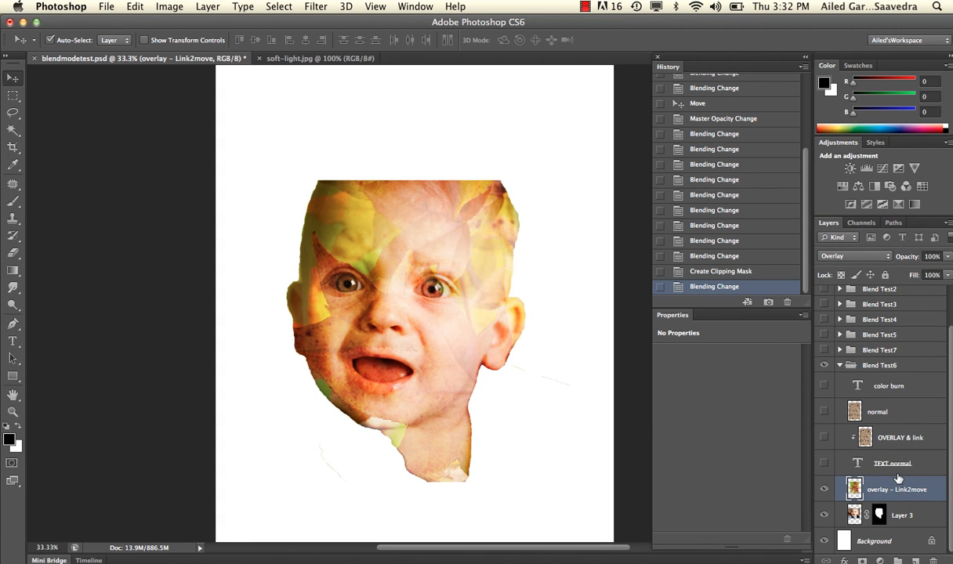
Move the normal cracked-earth layer directly below Layer 3 in the Blend Test6 group and make it visible.
click(893, 412)
drag(905, 413, 903, 521)
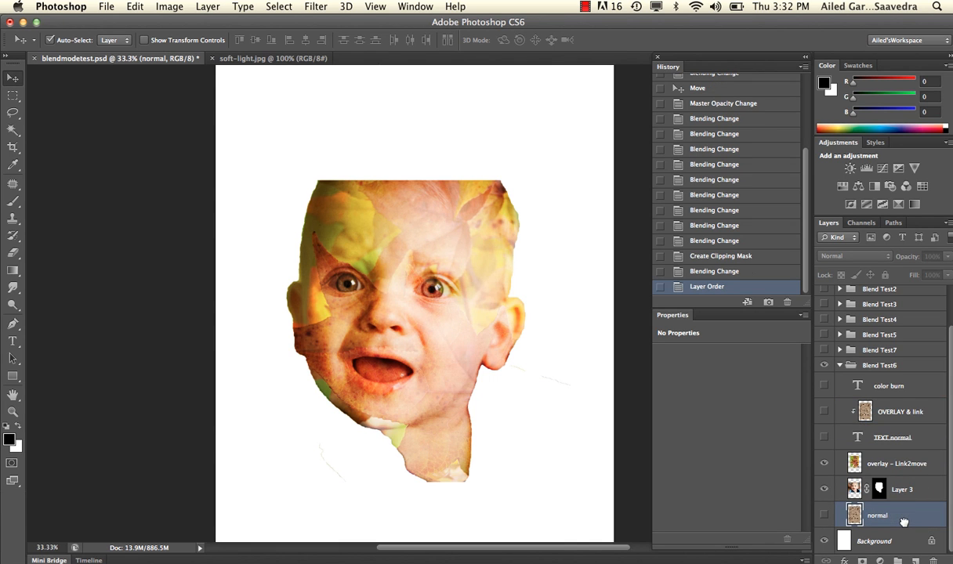
click(824, 517)
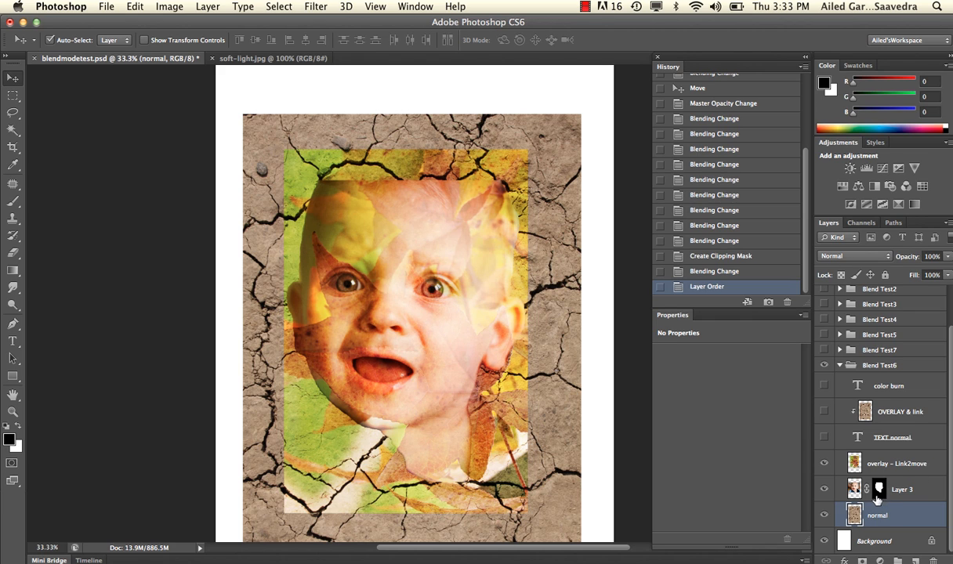
Clip the overlay – Link2move leaf layer to the masked face in Layer 3 with a clipping mask.
drag(877, 498, 909, 469)
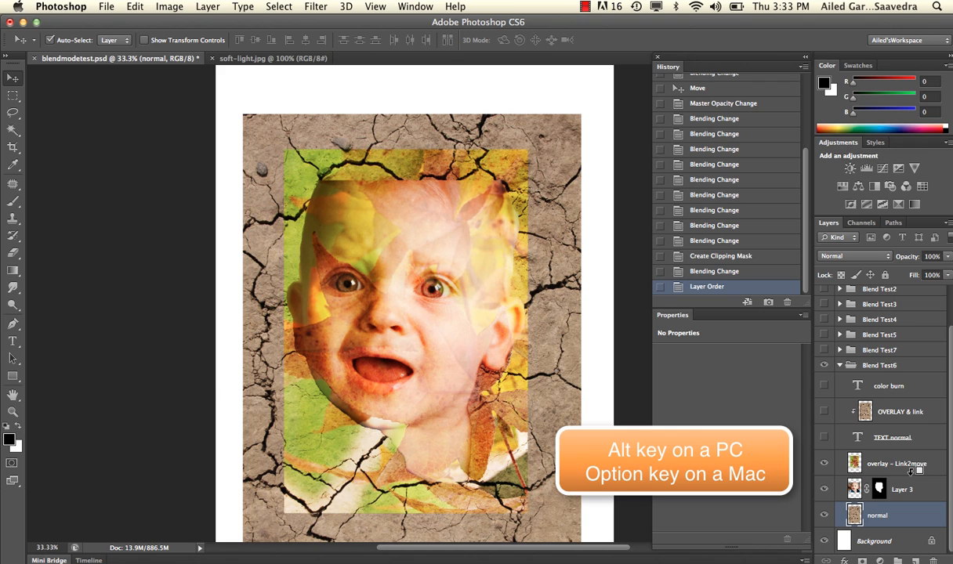
alt+click(913, 473)
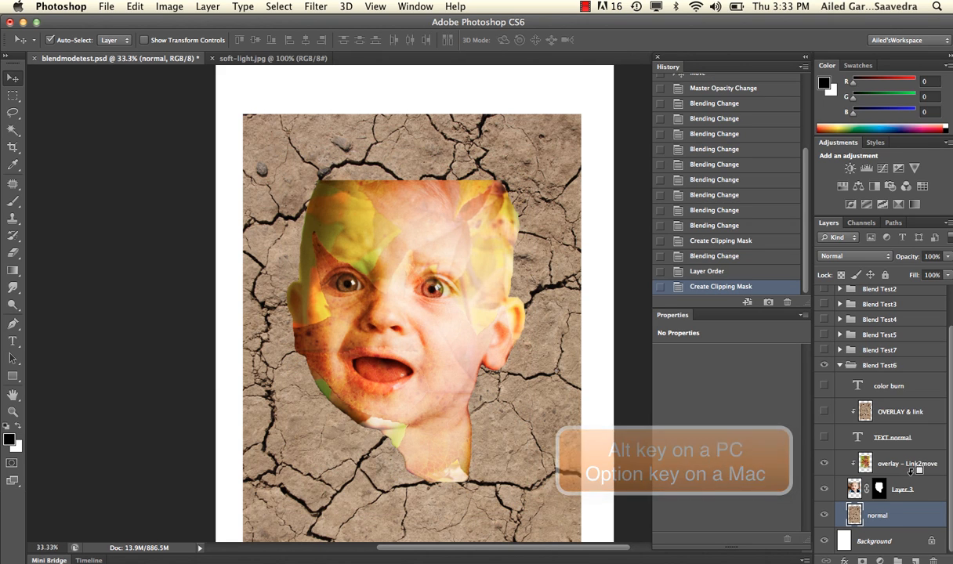